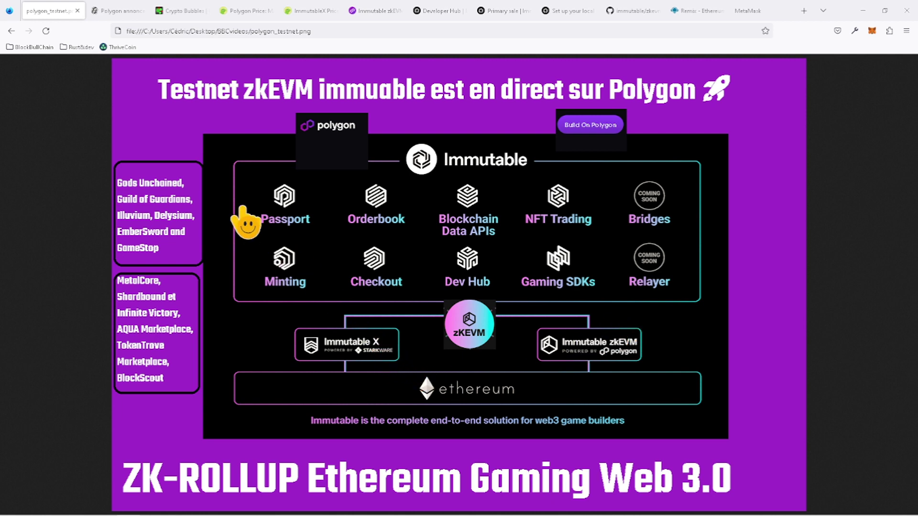
Examine the Decrypt article heading, the weekly crypto bubbles and Polygon's market figures and all-time price chart on CoinGecko
left_click(126, 14)
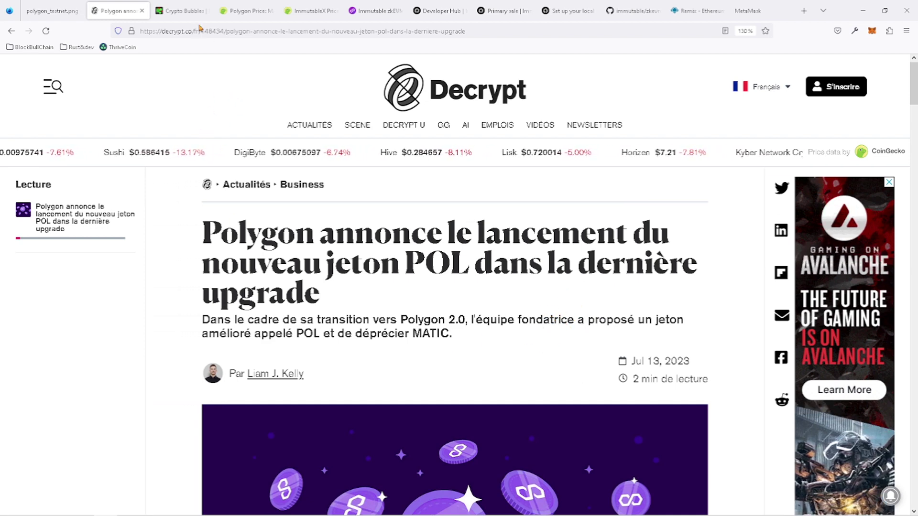
left_click(189, 13)
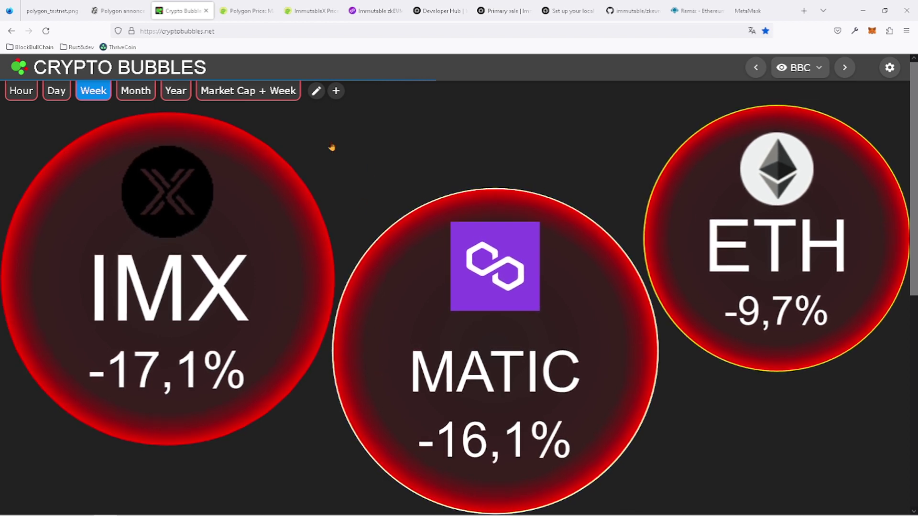
left_click(249, 12)
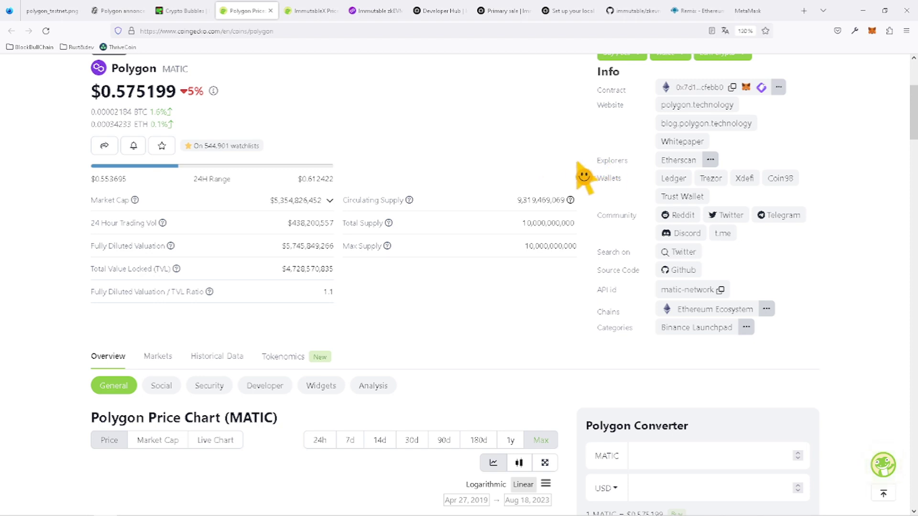
scroll(584, 179, "down", 5)
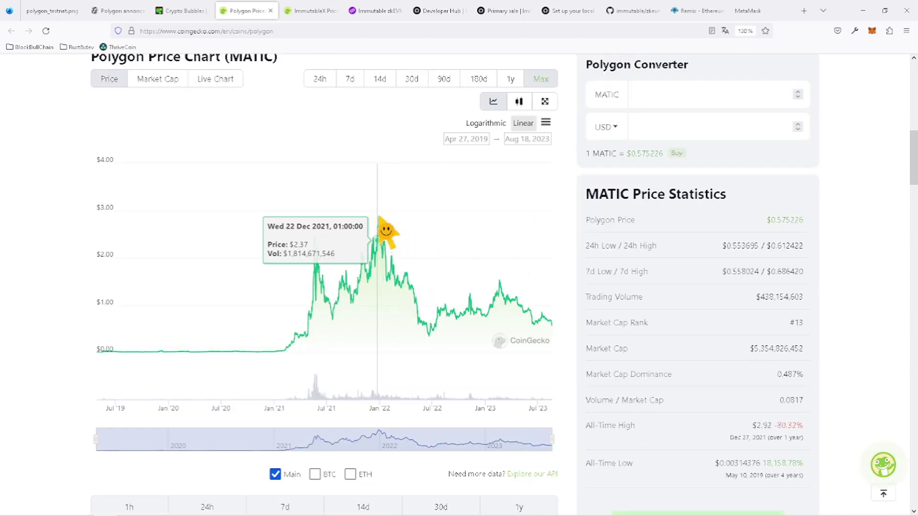
scroll(571, 244, "up", 5)
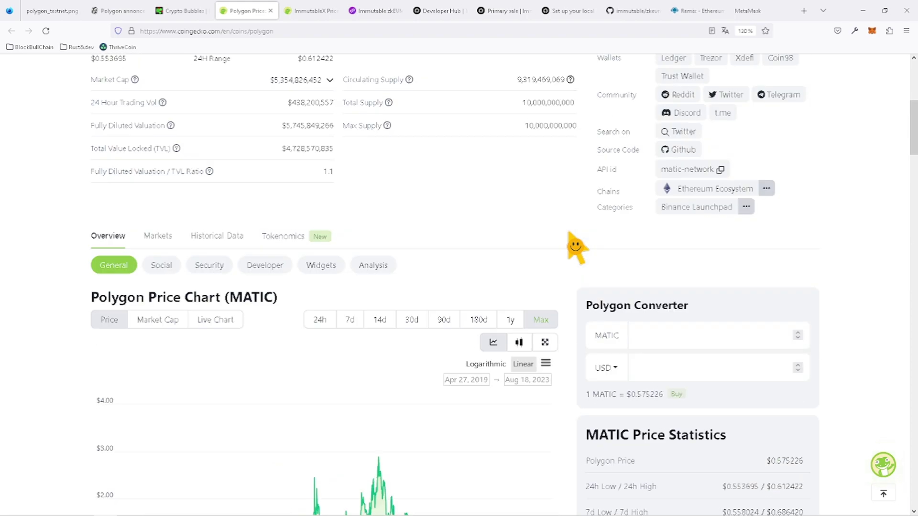
scroll(577, 246, "down", 3)
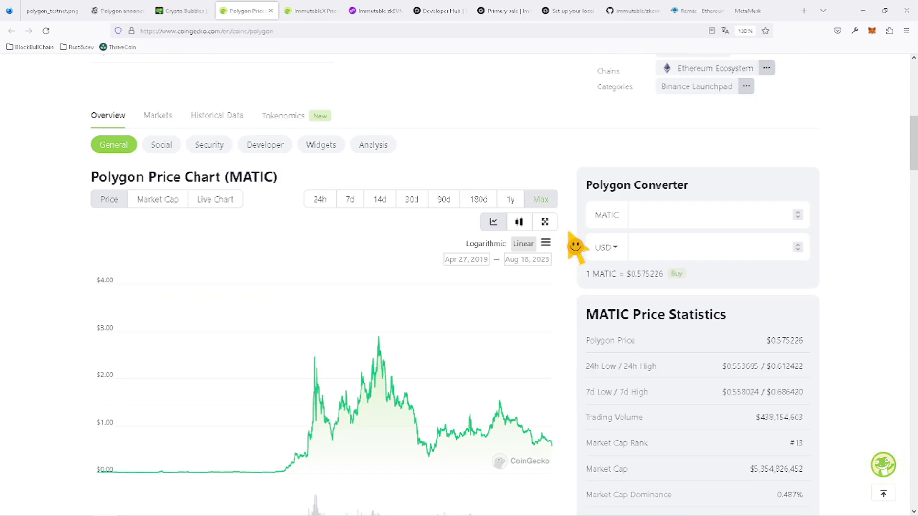
scroll(576, 246, "down", 3)
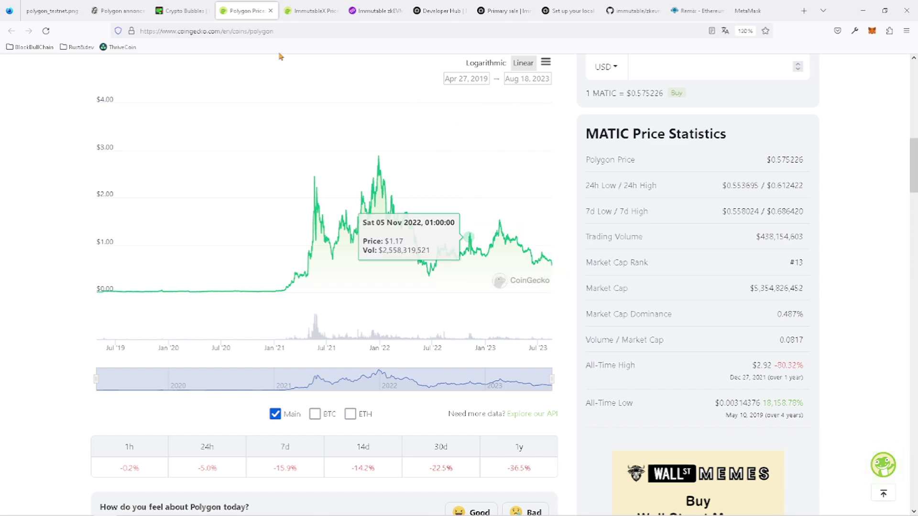
Read through the Decrypt article on the new POL token, including the embedded Polygon Labs post and MATIC chart
left_click(118, 11)
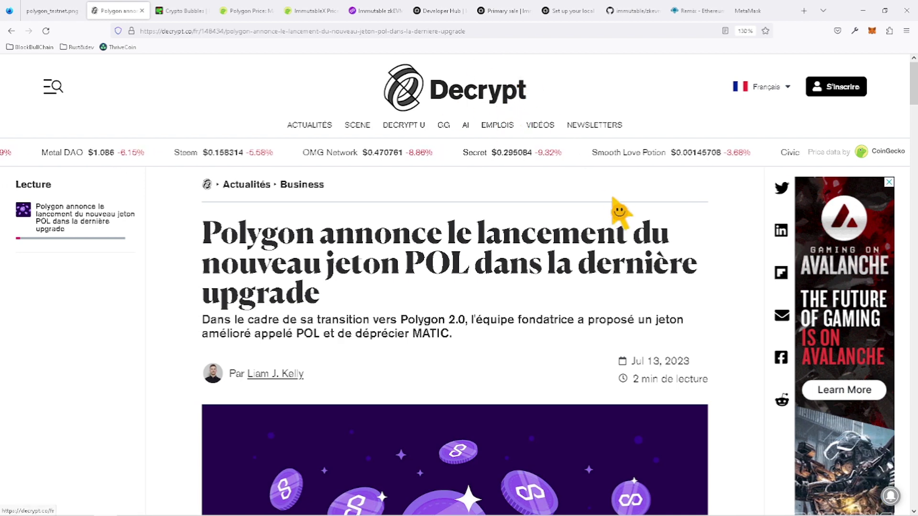
scroll(711, 251, "down", 5)
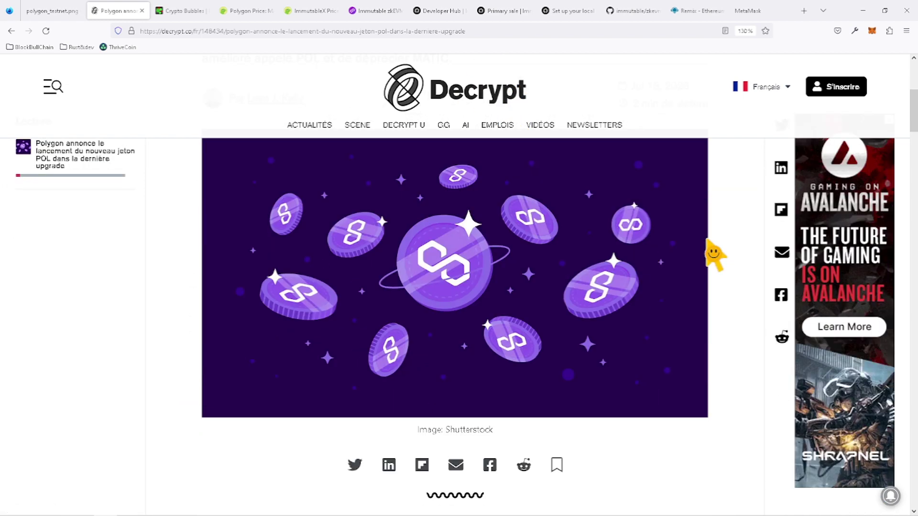
scroll(554, 311, "down", 8)
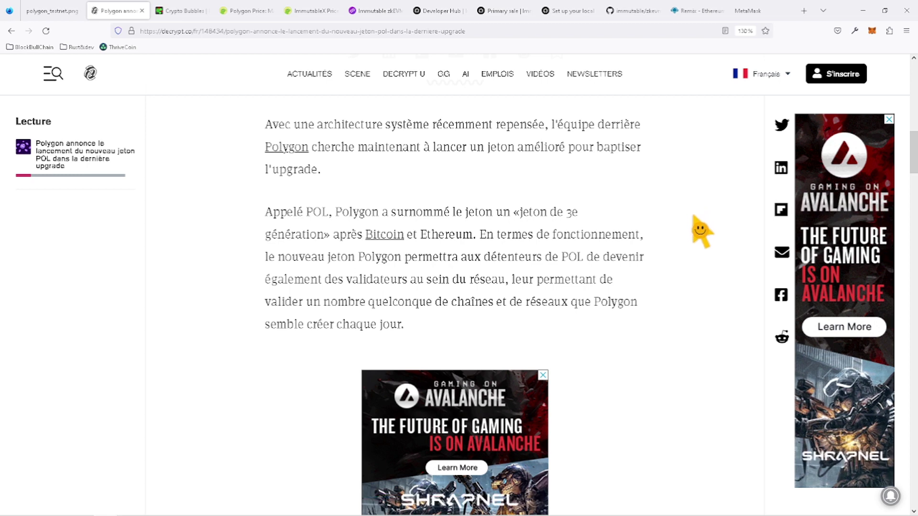
scroll(689, 244, "down", 5)
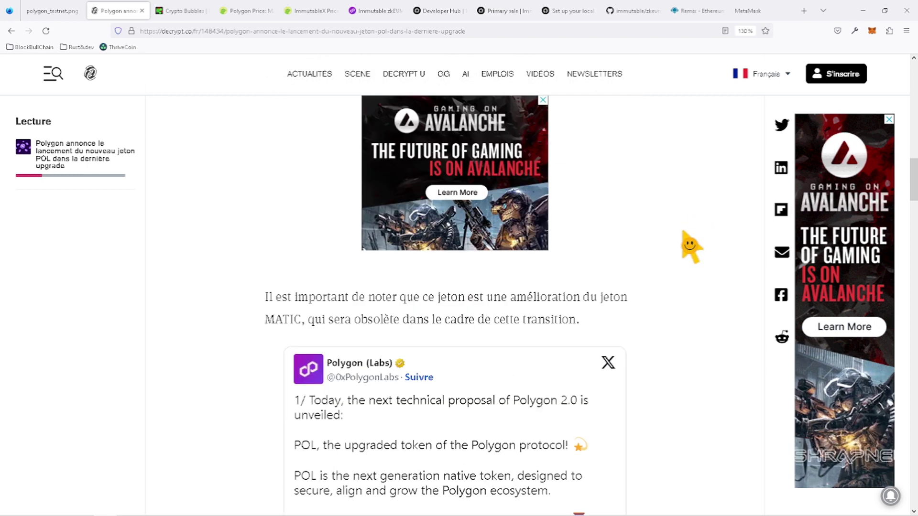
scroll(689, 244, "down", 3)
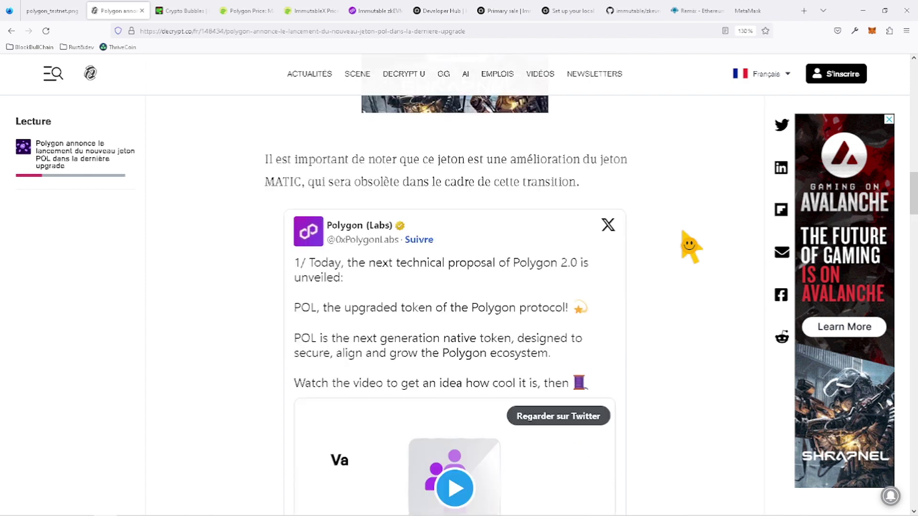
scroll(688, 246, "down", 4)
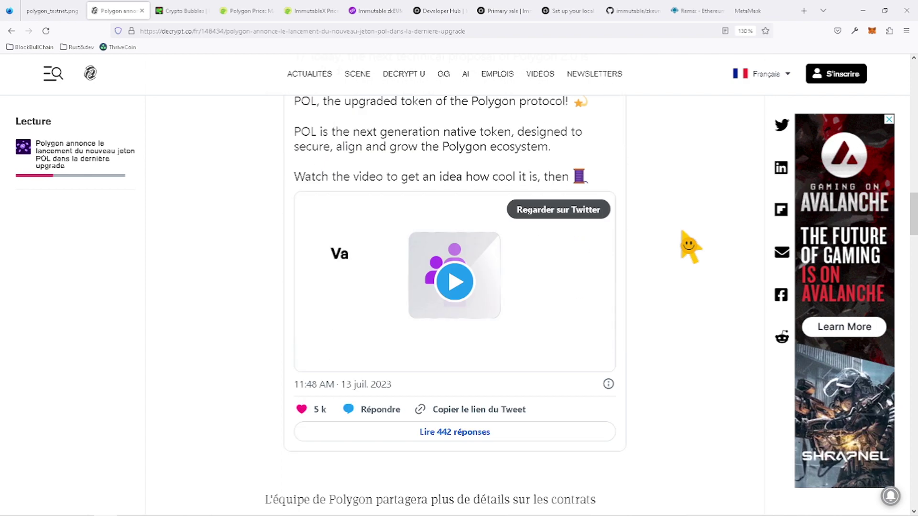
scroll(689, 246, "down", 6)
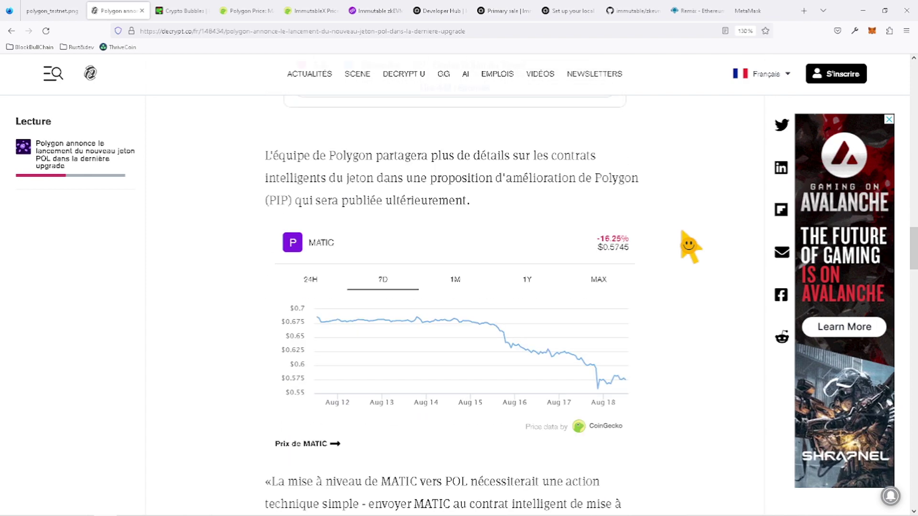
scroll(689, 246, "up", 18)
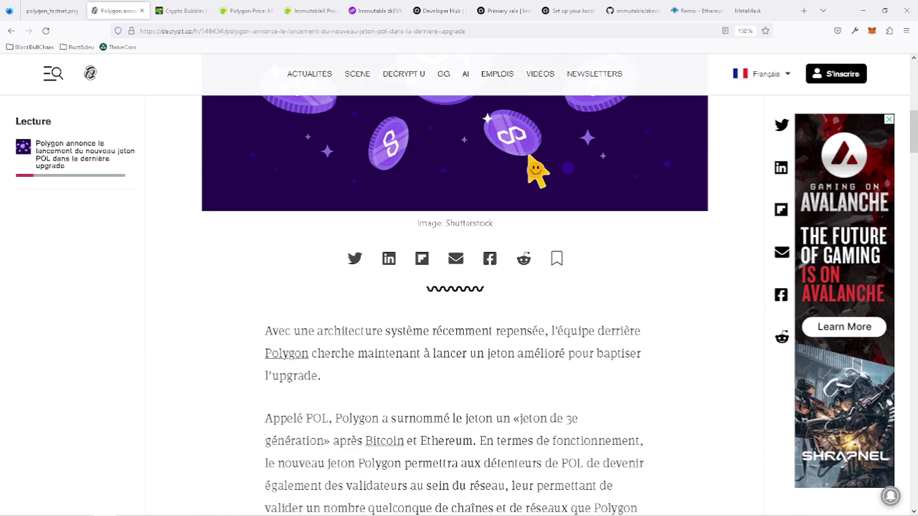
Compare the Polygon and ImmutableX price charts with the weekly crypto bubbles, and return to the Immutable zkEVM overview image
left_click(244, 11)
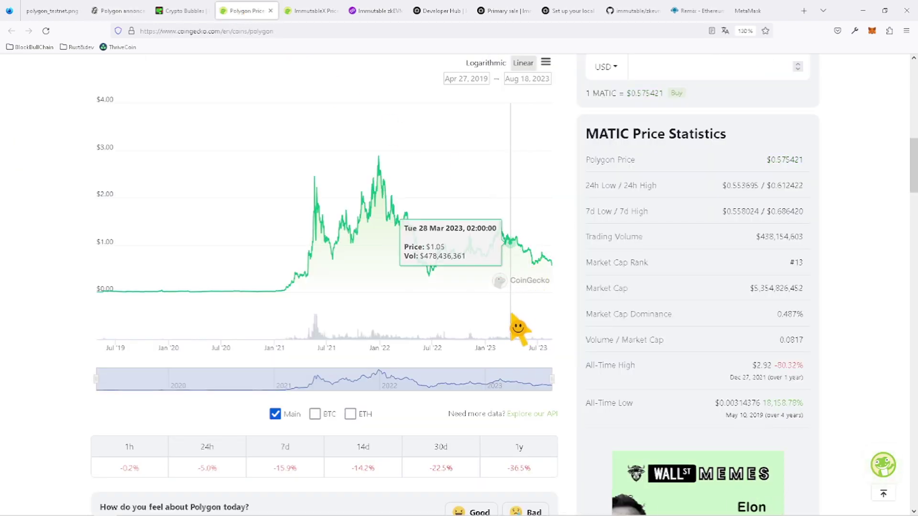
left_click(319, 12)
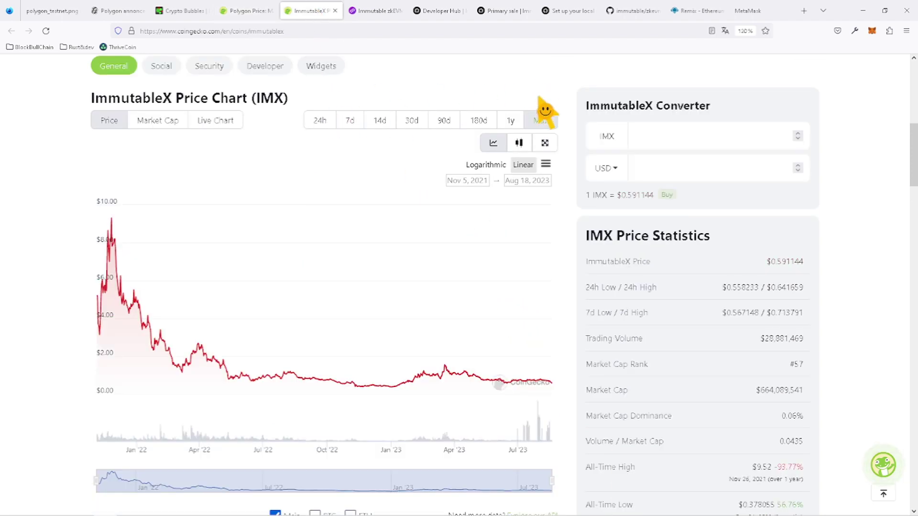
left_click(186, 12)
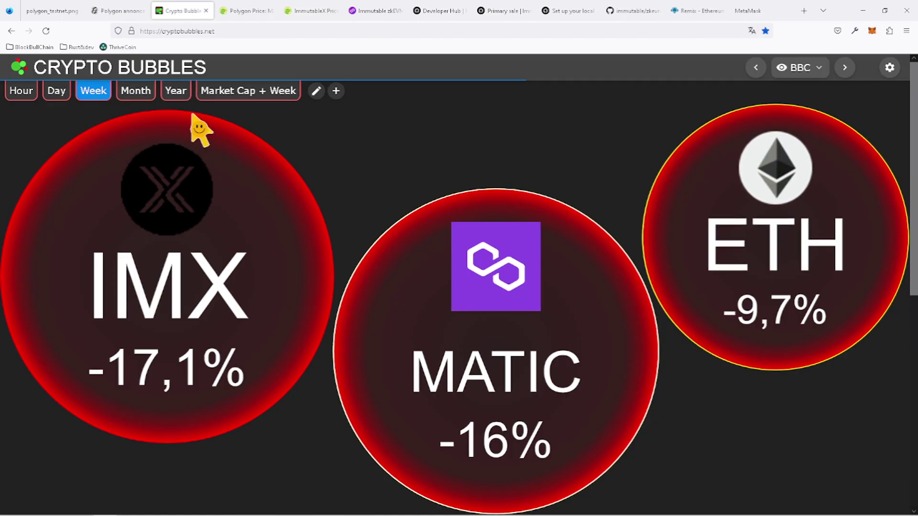
left_click(50, 10)
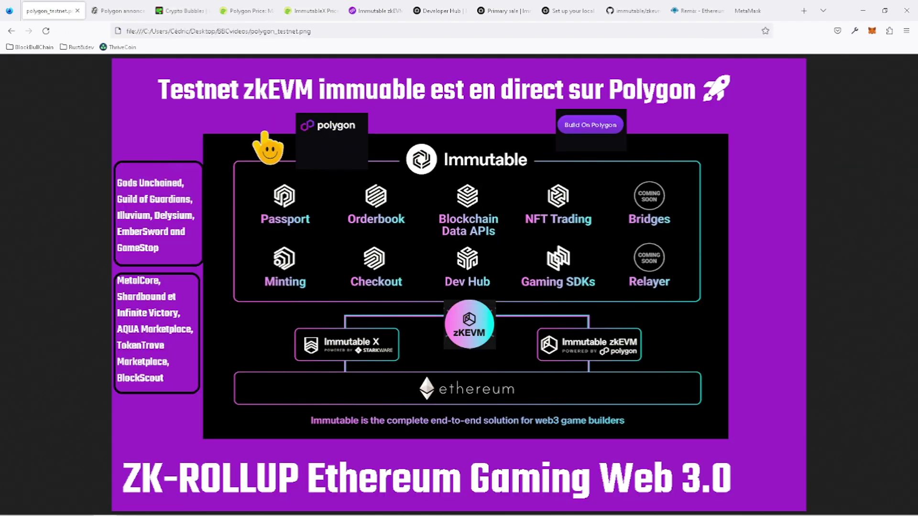
Examine ImmutableX's supply figures, price statistics and full price history on CoinGecko
left_click(309, 11)
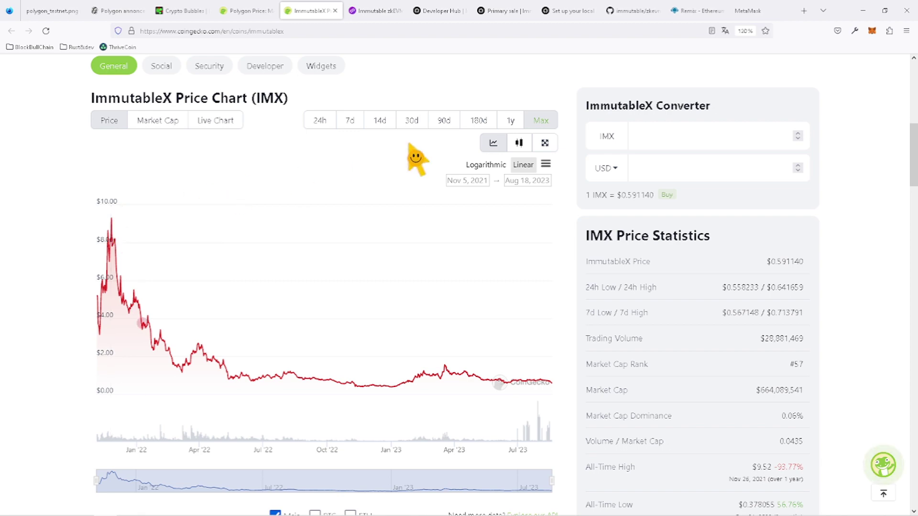
scroll(461, 113, "up", 5)
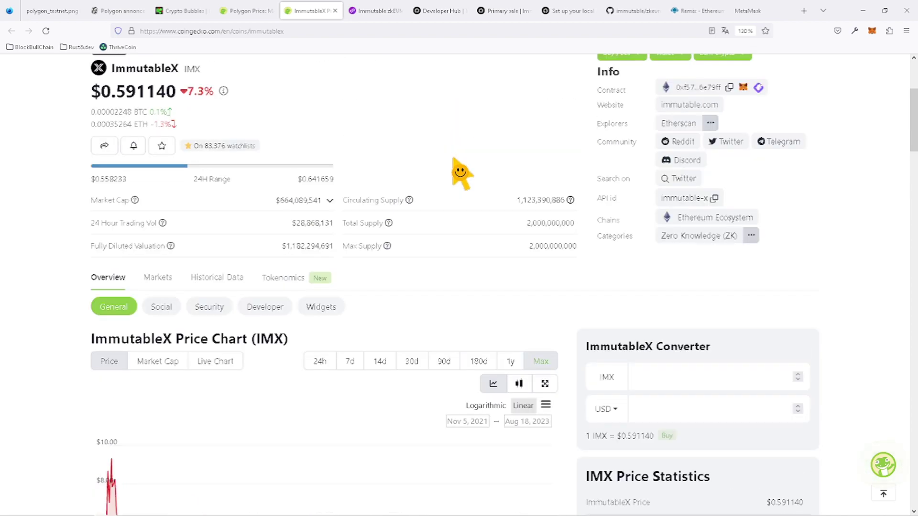
scroll(516, 167, "down", 6)
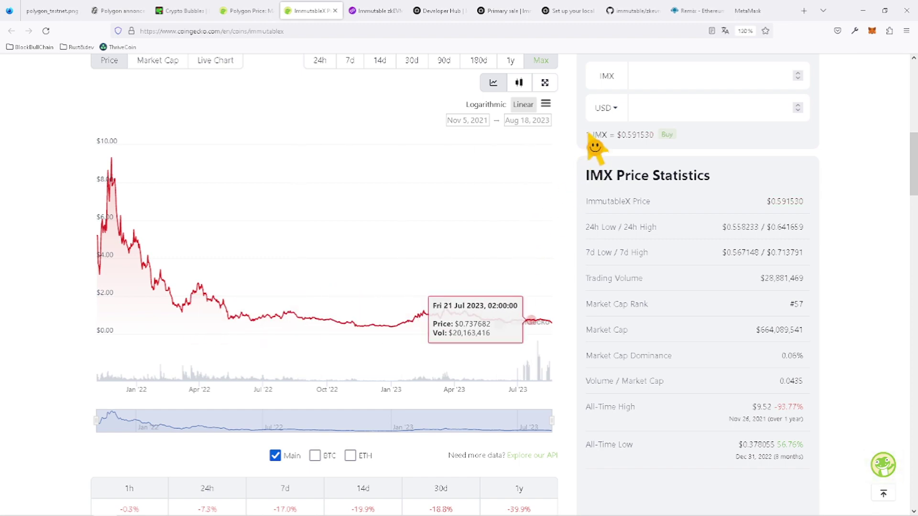
scroll(565, 180, "up", 3)
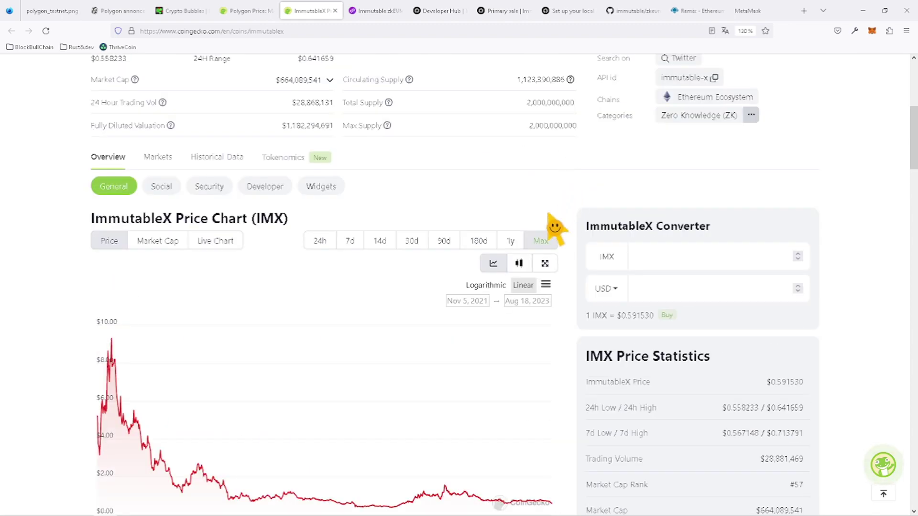
Revisit the zkEVM overview image and the weekly crypto bubbles, and open Polygon's blog post on the Immutable zkEVM testnet
left_click(46, 10)
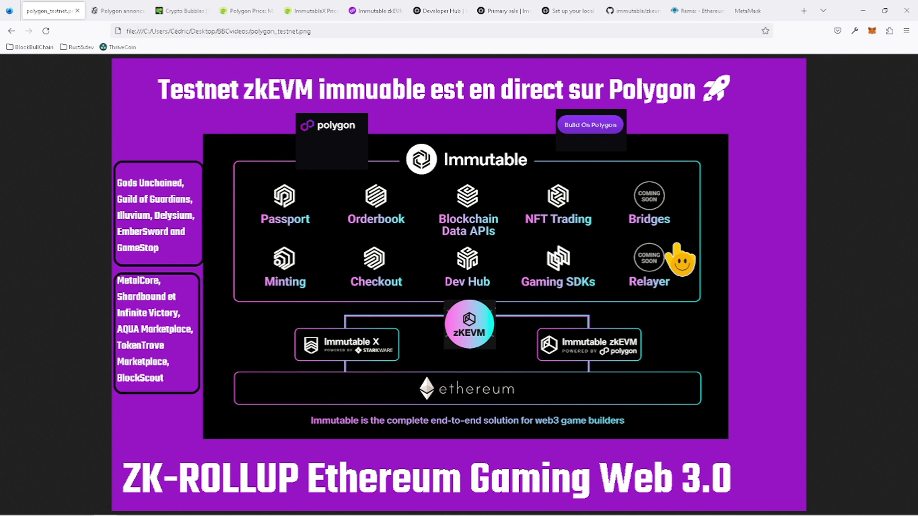
left_click(134, 13)
left_click(173, 13)
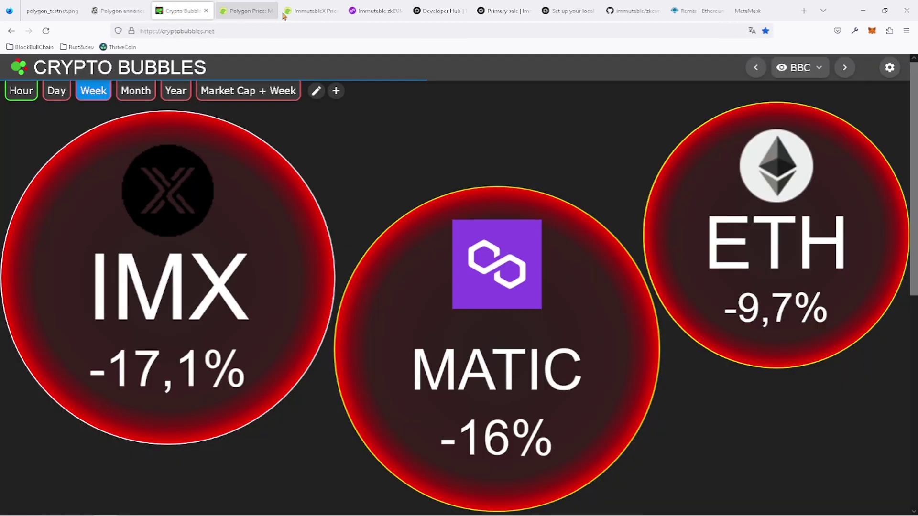
left_click(378, 12)
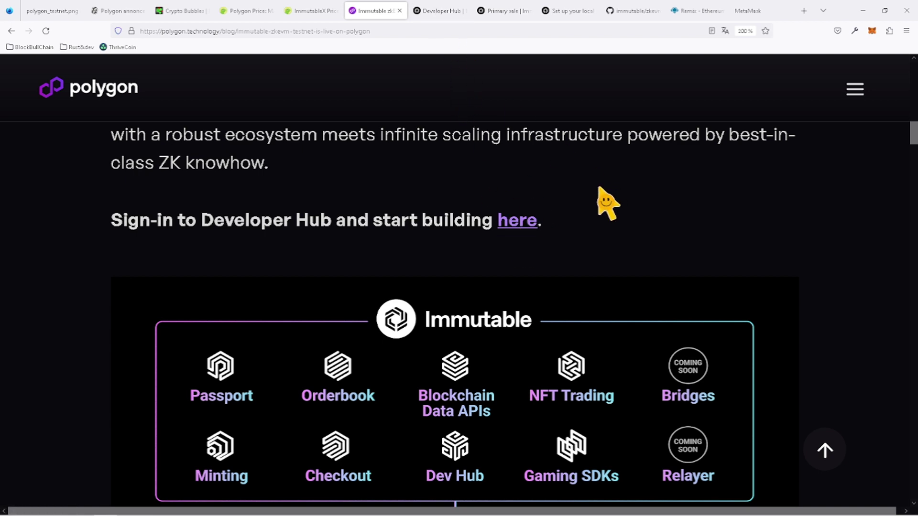
View the Passport page of the Immutable Developer Hub and return to the test coin faucet
left_click(436, 10)
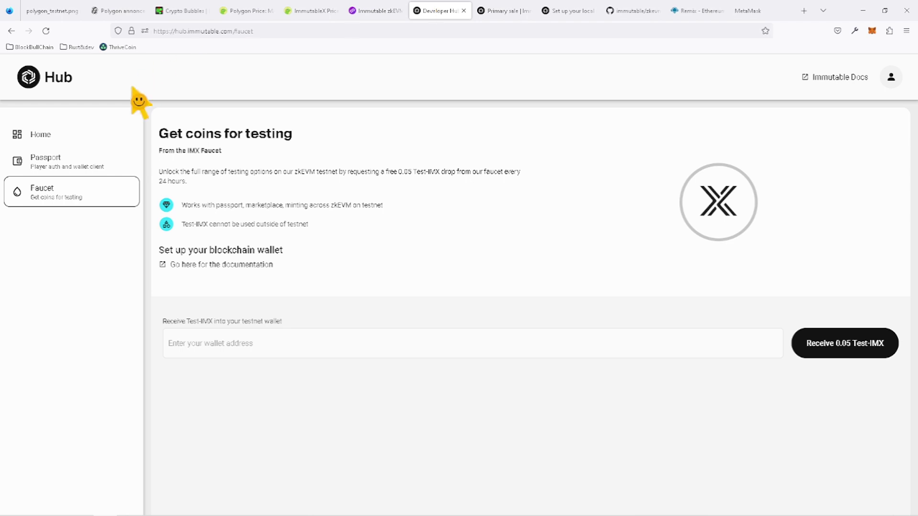
left_click(56, 165)
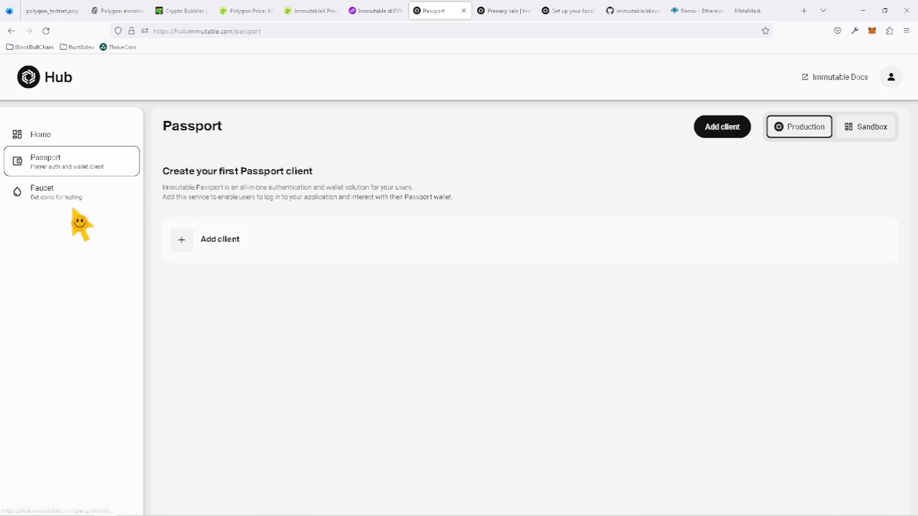
left_click(60, 198)
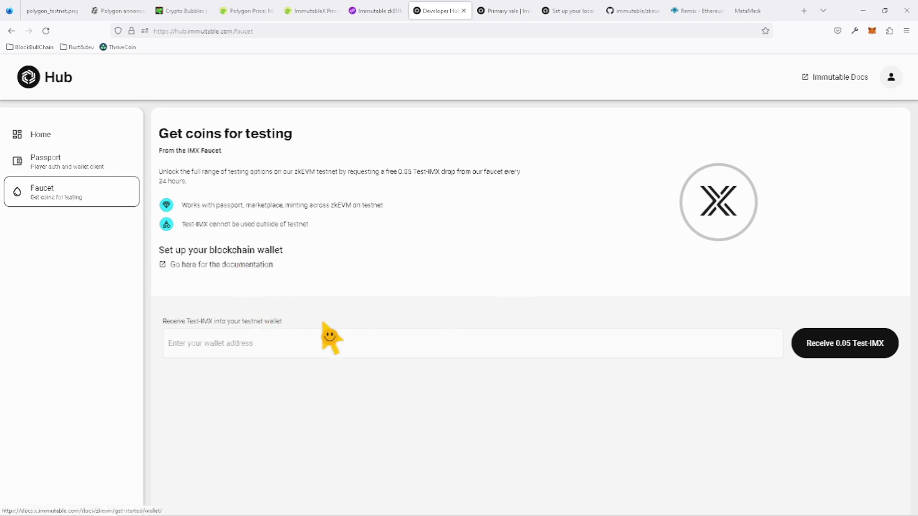
Copy the MetaMask account's wallet address and paste it into the Test-IMX faucet's wallet address field
left_click(873, 34)
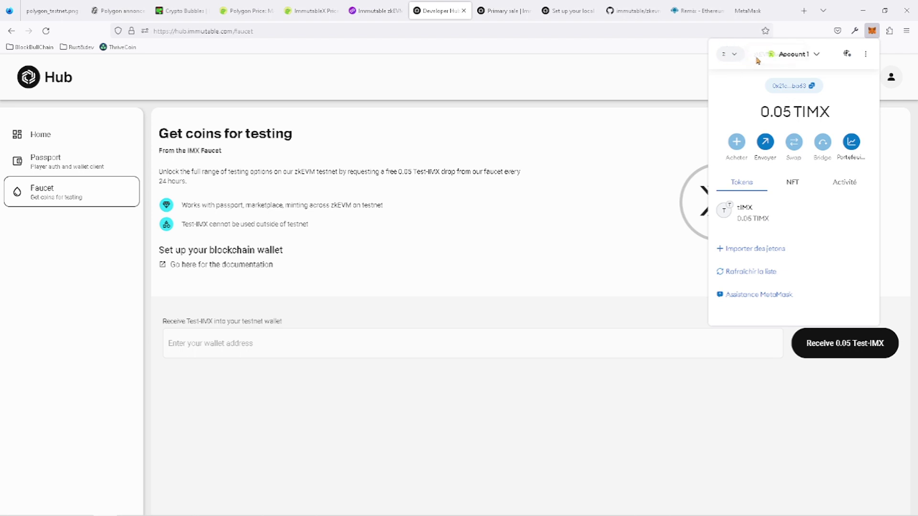
right_click(218, 344)
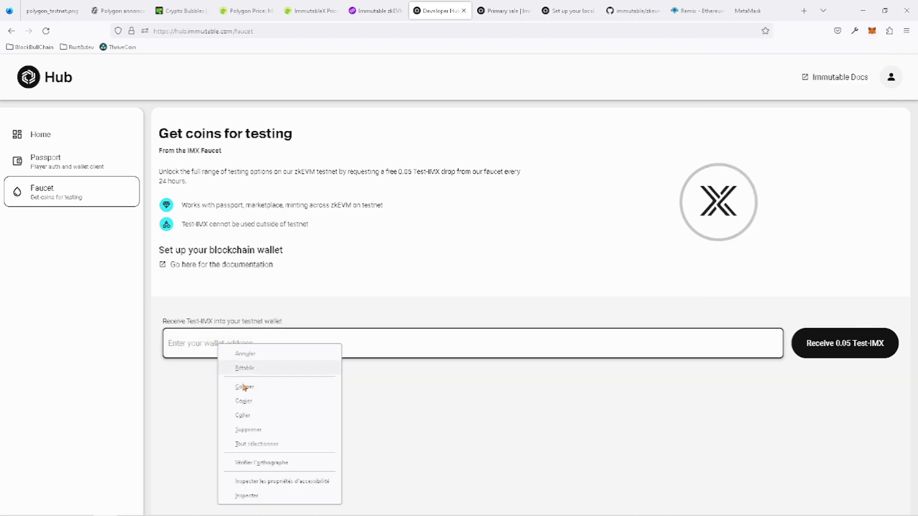
left_click(242, 416)
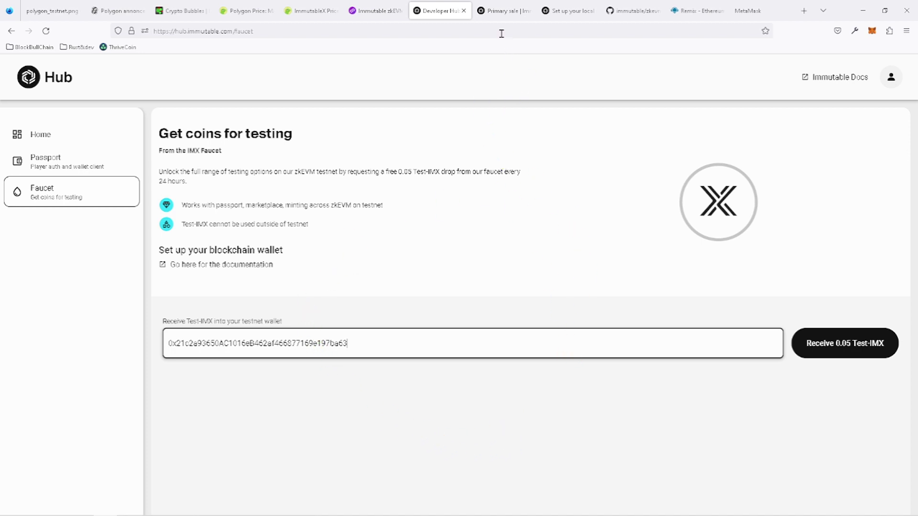
Look over the primary sale contract guide's prerequisites and open the local environment setup guide at the zkevm-boilerplate fork section
left_click(505, 11)
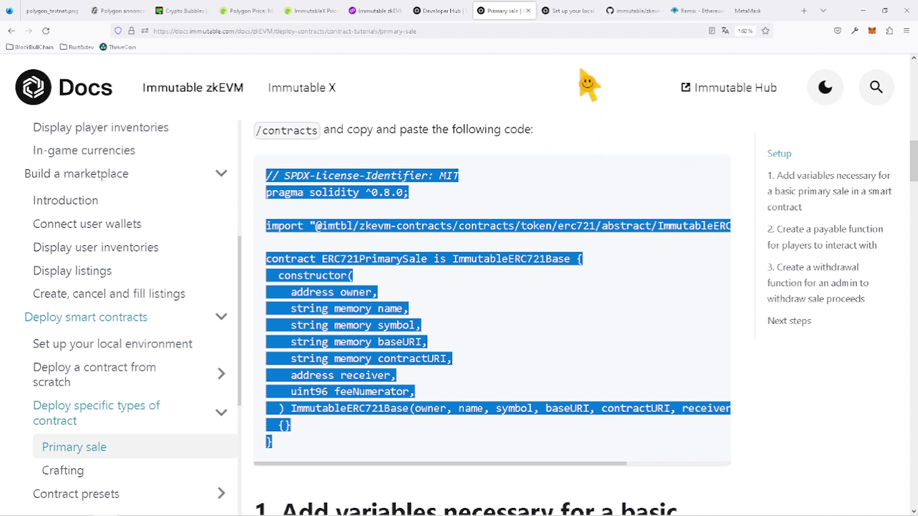
scroll(129, 277, "up", 10)
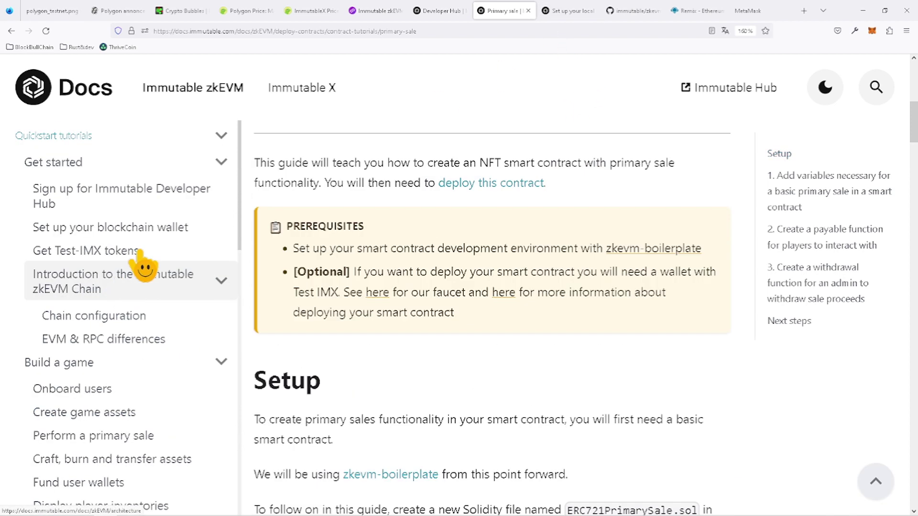
left_click(565, 13)
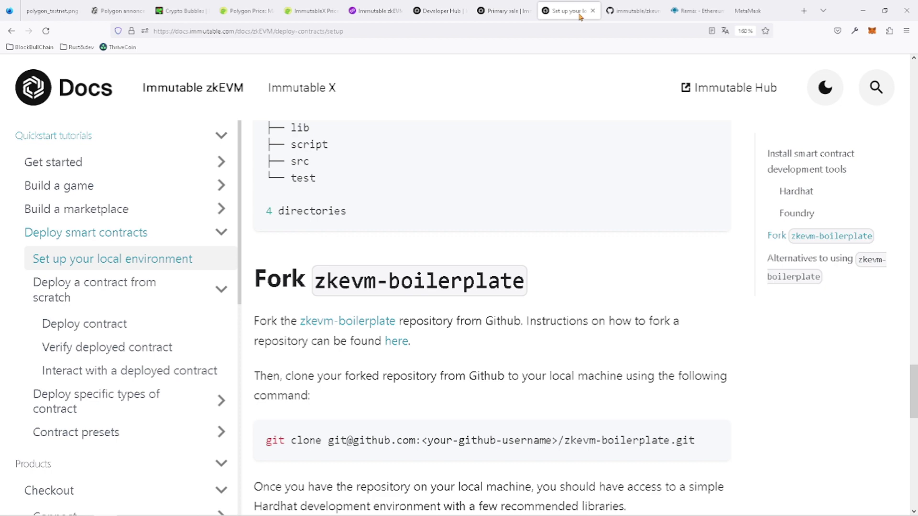
Return to the Test-IMX faucet and open its documentation on setting up a blockchain wallet
left_click(629, 10)
left_click(570, 12)
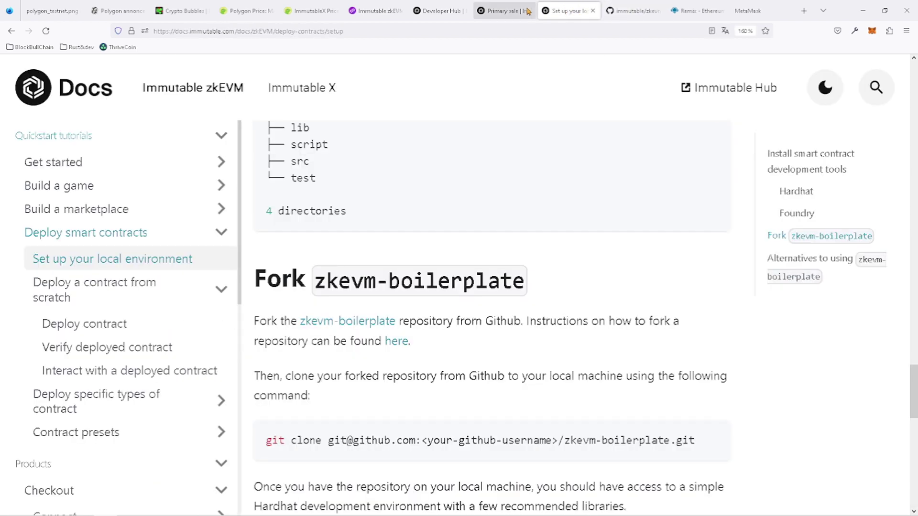
left_click(509, 11)
left_click(440, 11)
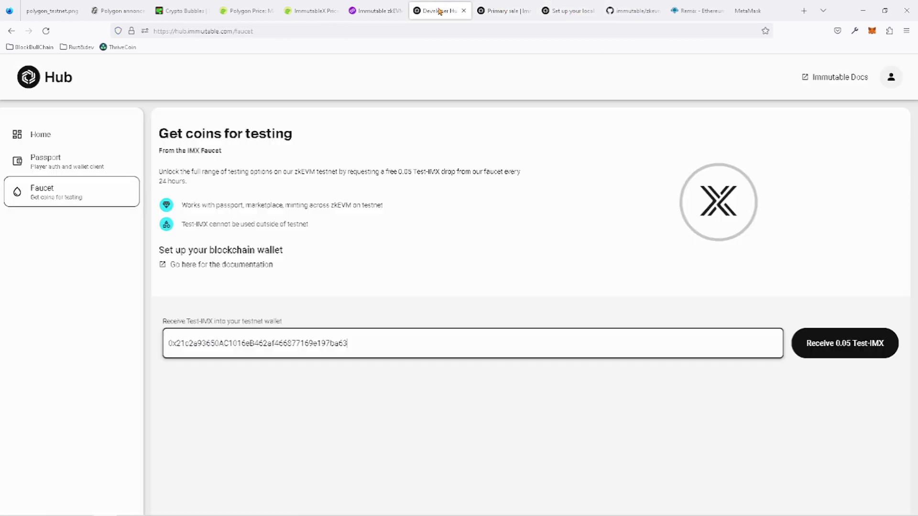
left_click(258, 265)
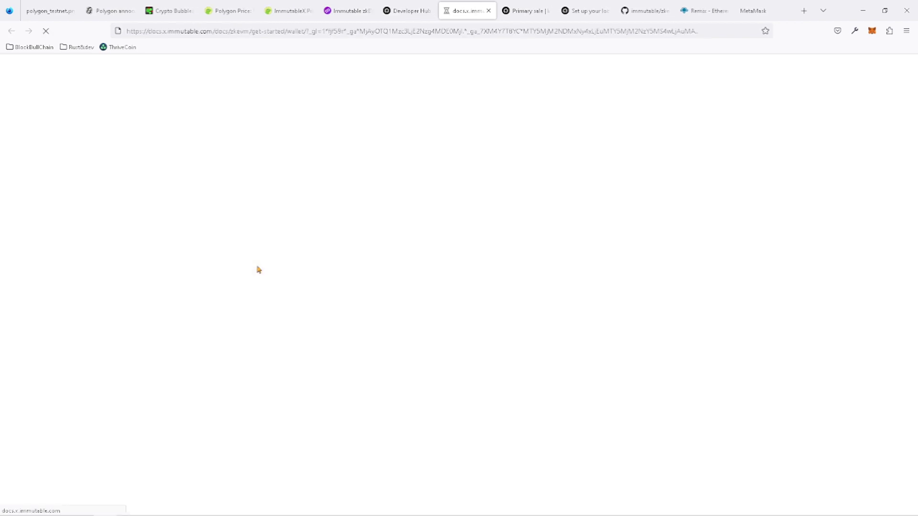
Close the primary sale and local environment setup guides and show the blockchain wallet setup guide
left_click(548, 13)
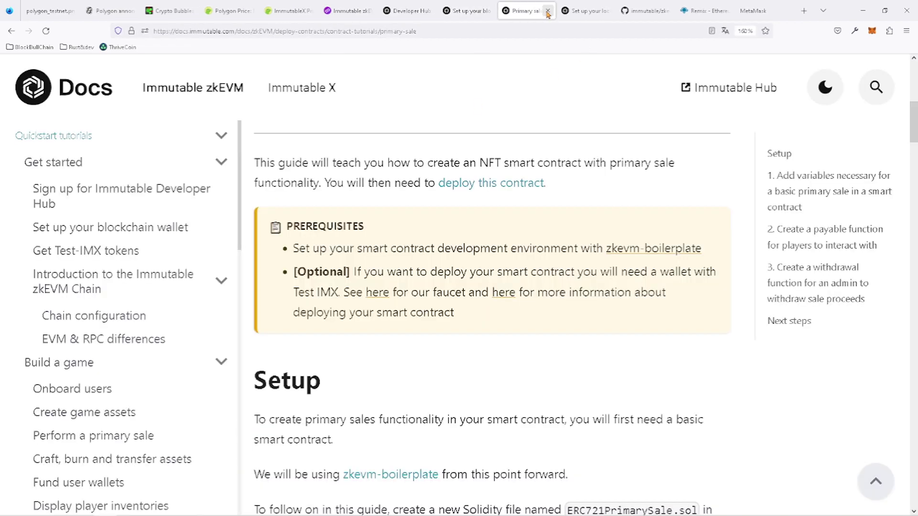
left_click(548, 11)
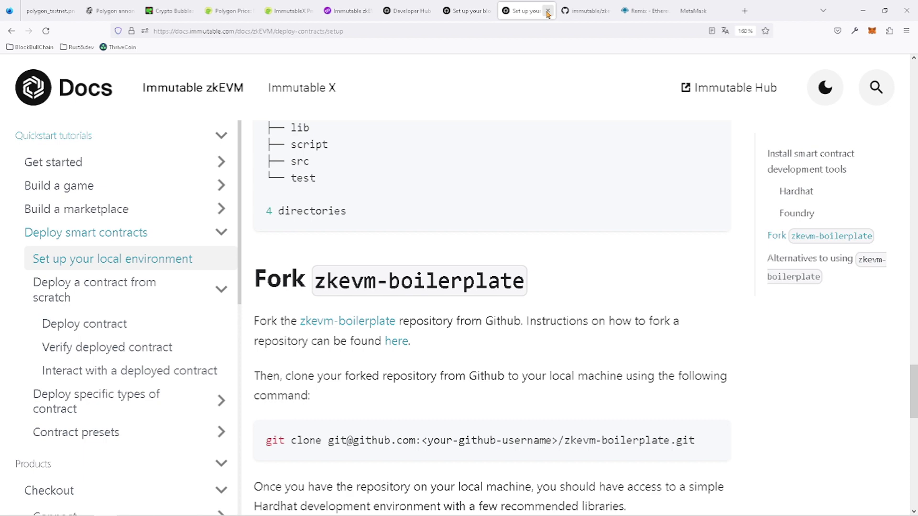
left_click(548, 13)
left_click(461, 11)
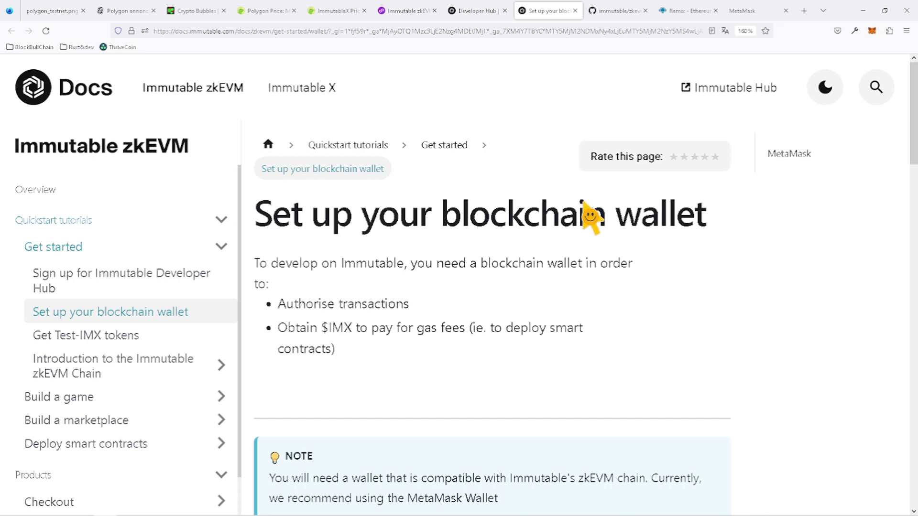
Look over the wallet setup guide's introduction and the guide on getting Test-IMX tokens, including what Test-IMX is used for
scroll(591, 217, "down", 5)
scroll(590, 222, "up", 3)
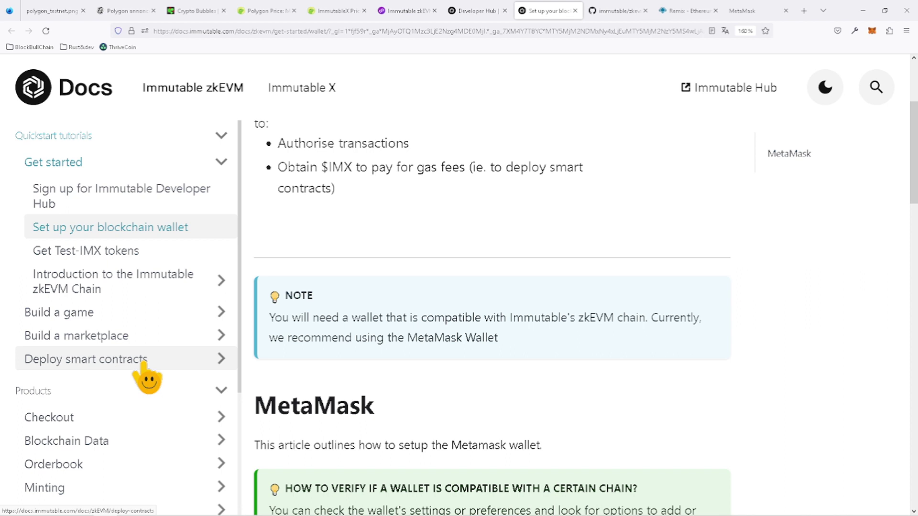
left_click(116, 258)
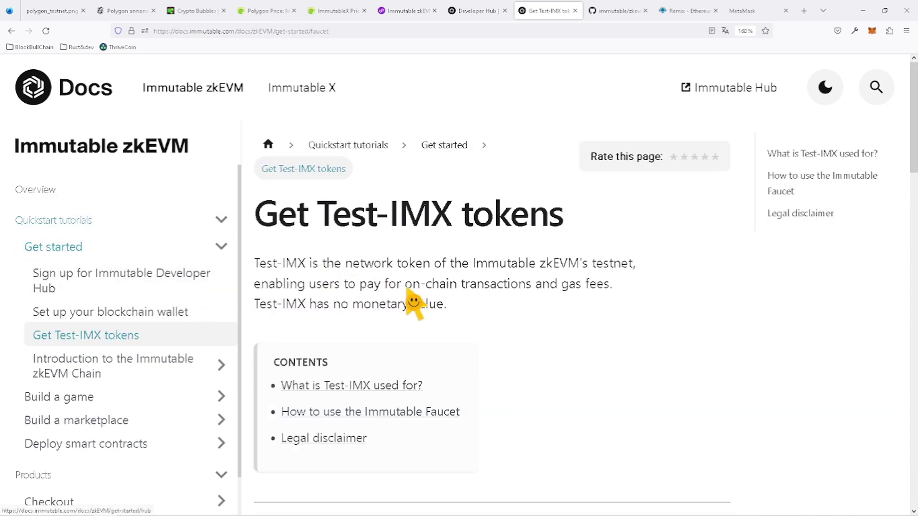
scroll(428, 287, "down", 5)
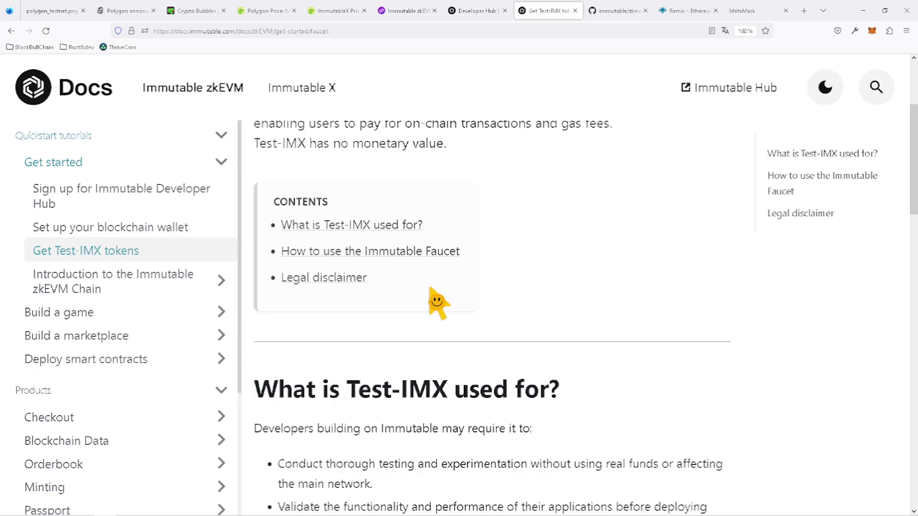
scroll(437, 304, "down", 3)
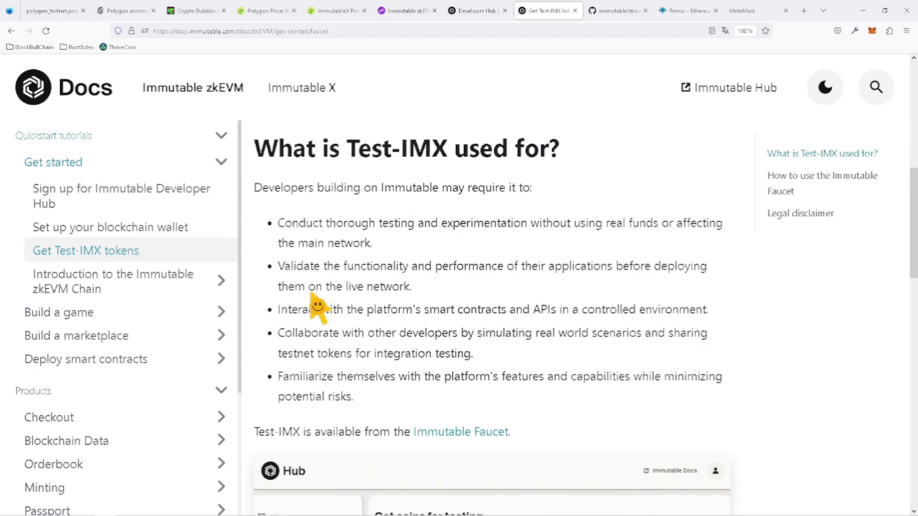
Reopen the wallet setup guide and examine its MetaMask instructions for connecting to Immutable's zkEVM testnet, including the manual network details
left_click(144, 230)
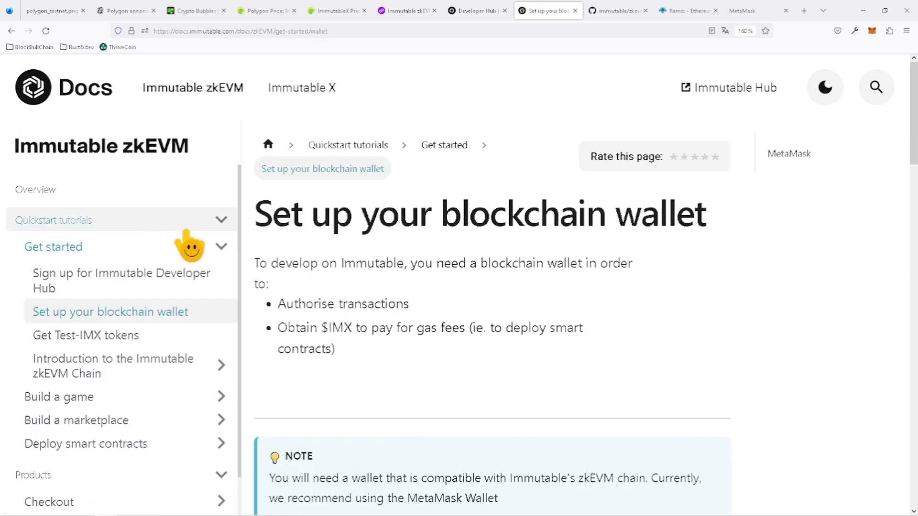
scroll(517, 271, "down", 17)
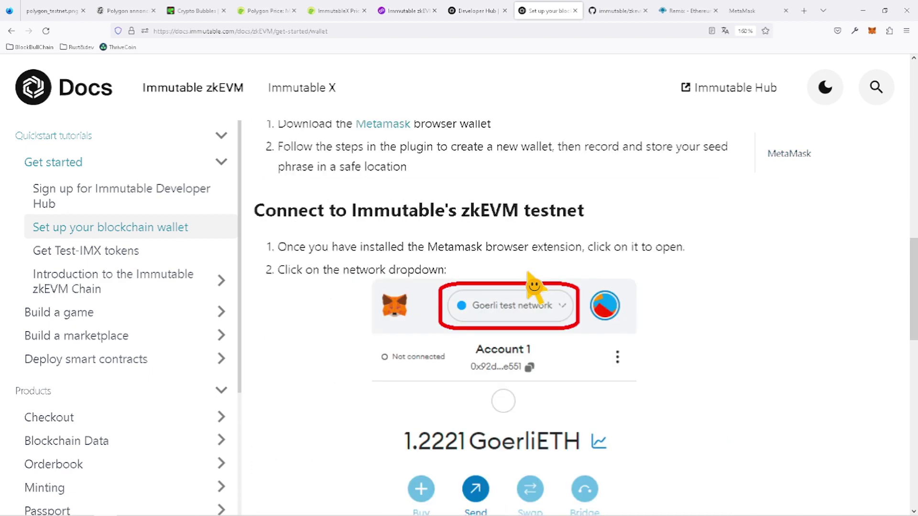
scroll(527, 287, "down", 13)
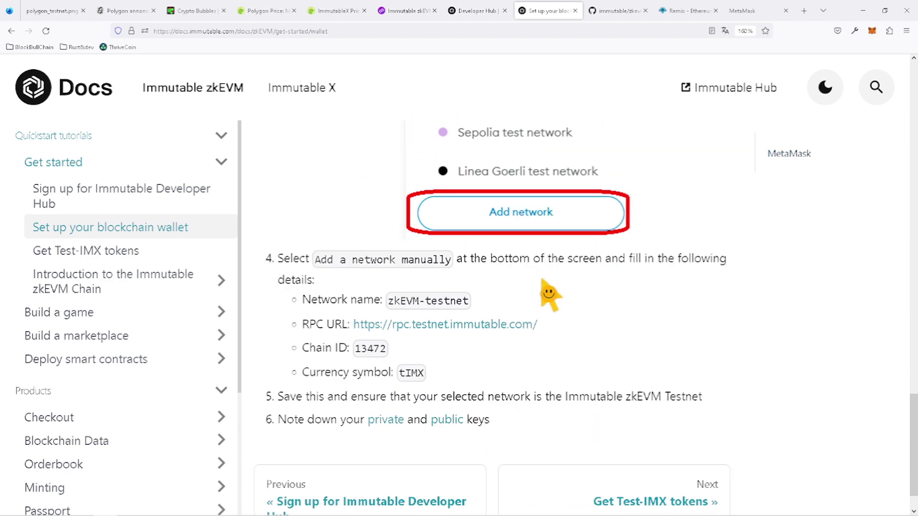
key("ctrl+minus")
scroll(543, 287, "up", 3)
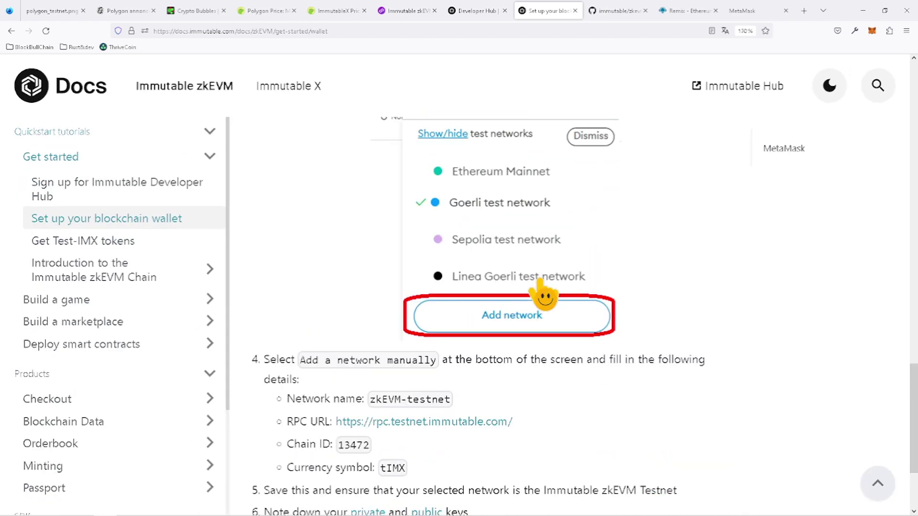
scroll(543, 293, "up", 3)
scroll(547, 236, "down", 8)
key("ctrl+plus")
scroll(549, 297, "up", 4)
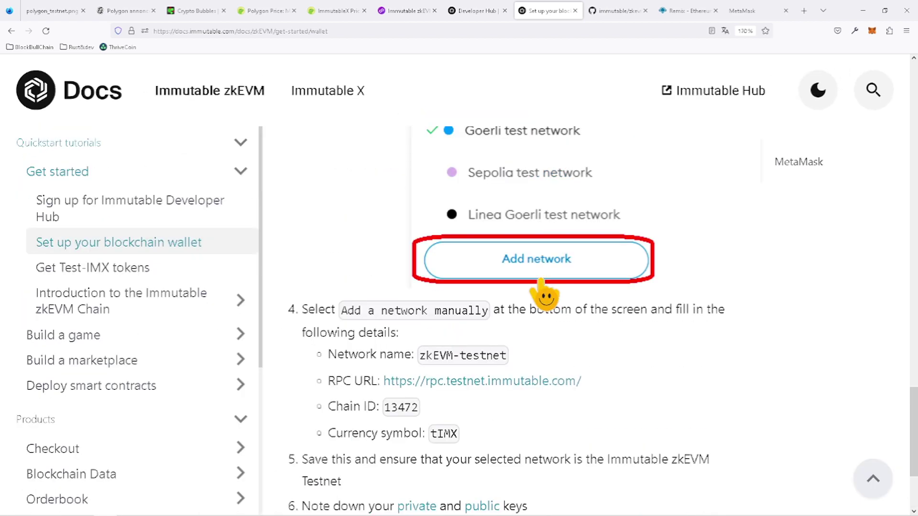
scroll(548, 296, "down", 2)
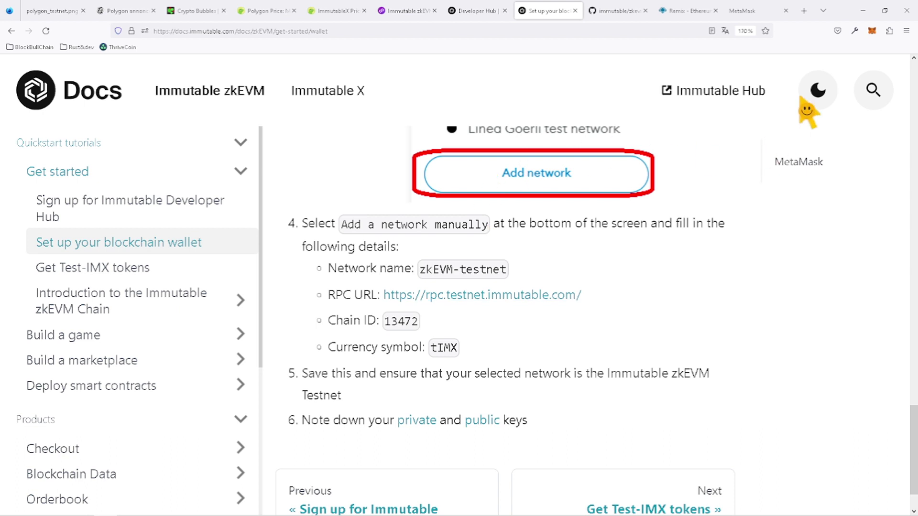
Open MetaMask's form for adding a network manually and place its tab beside the wallet setup guide
left_click(872, 32)
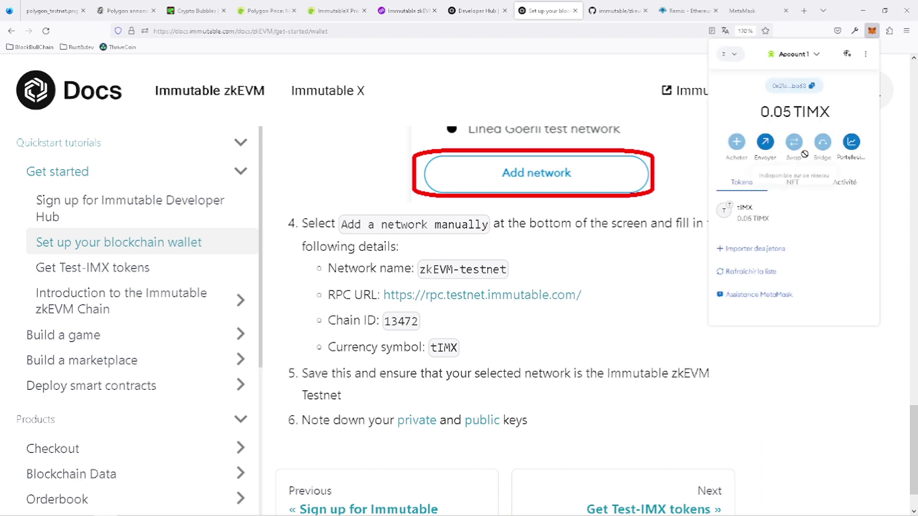
left_click(734, 59)
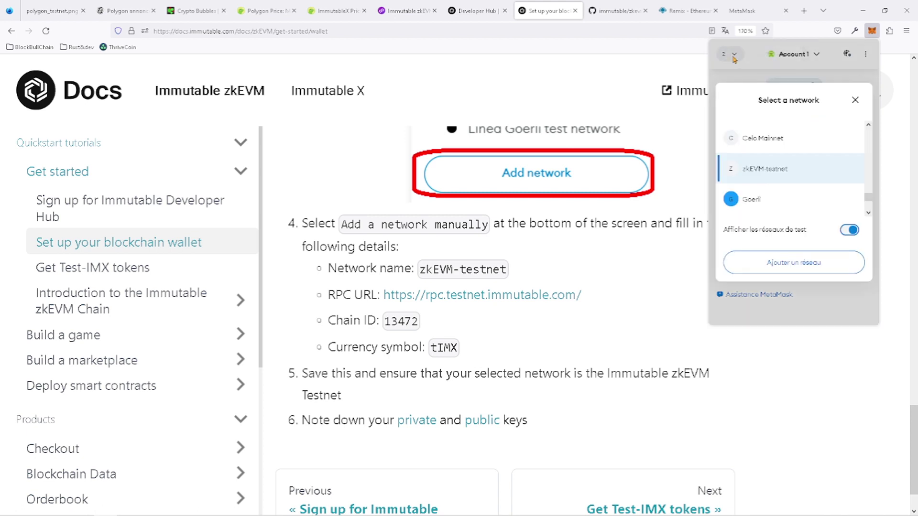
left_click(789, 268)
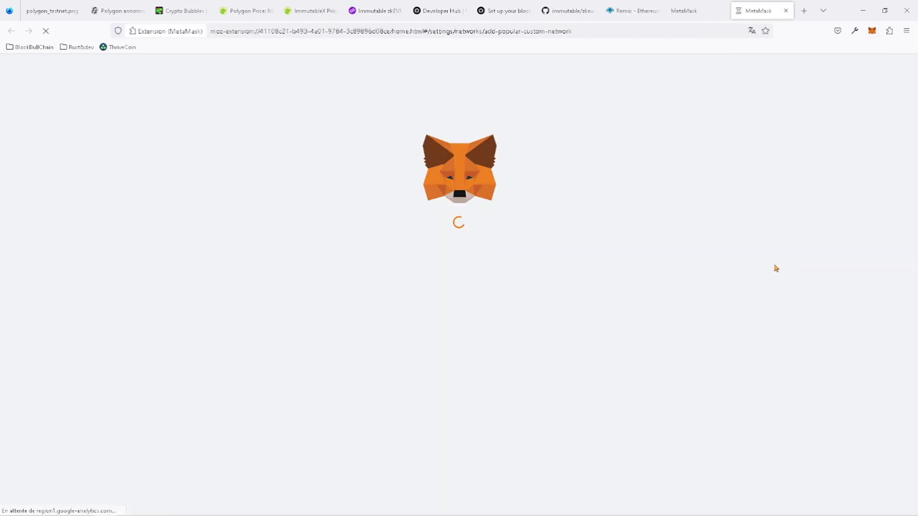
left_click_drag(750, 10, 555, 14)
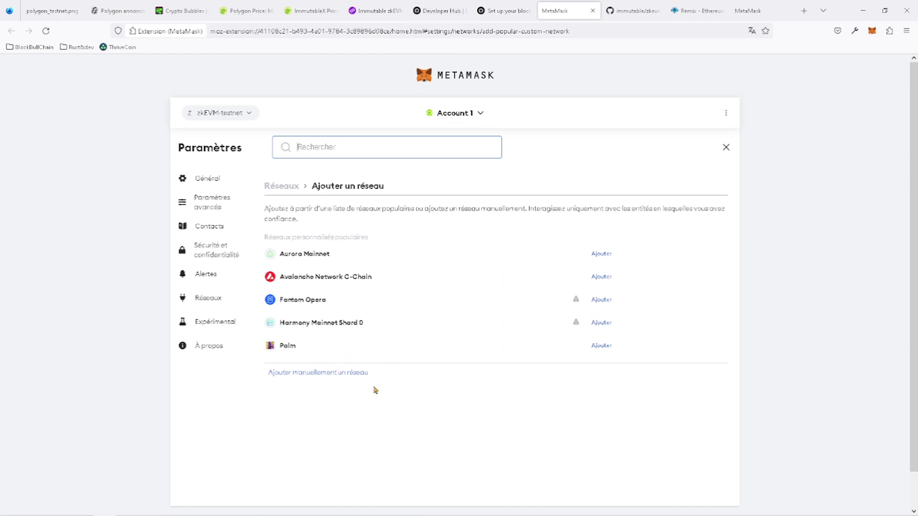
left_click(316, 373)
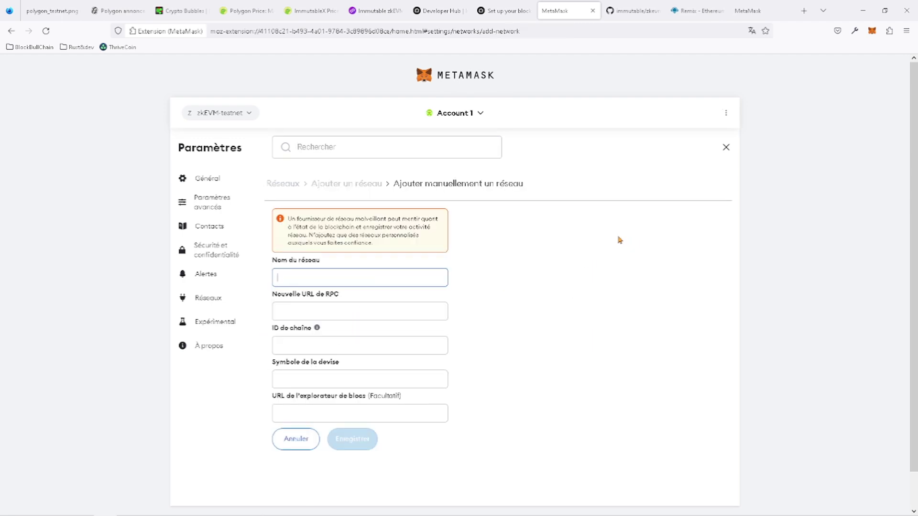
key("ctrl+plus")
key("ctrl+plus")
key("ctrl+plus")
key("ctrl+plus")
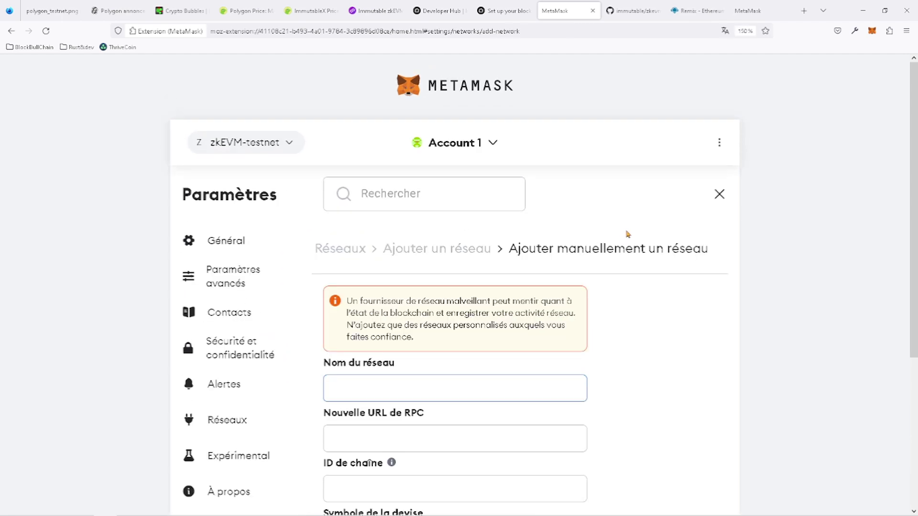
scroll(628, 234, "down", 5)
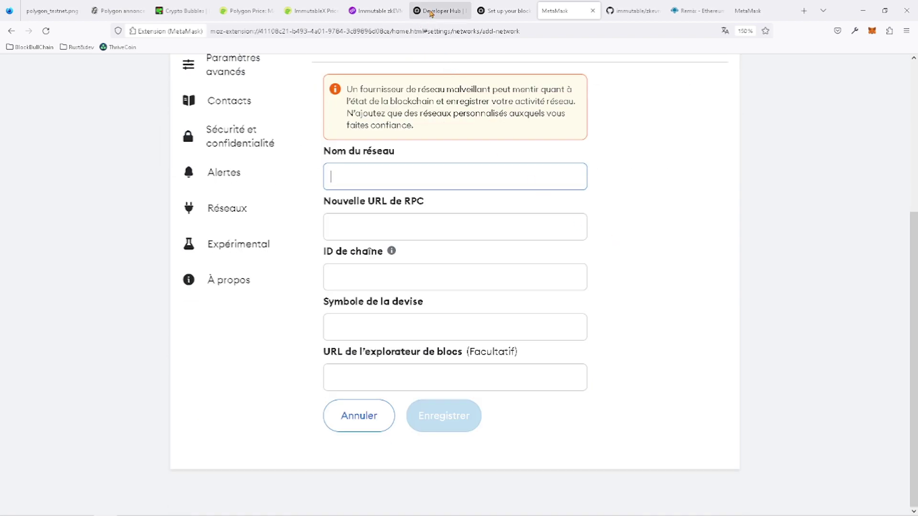
Select the network name zkEVM-testnet in the wallet guide and go to the network name field in MetaMask's form
left_click(480, 11)
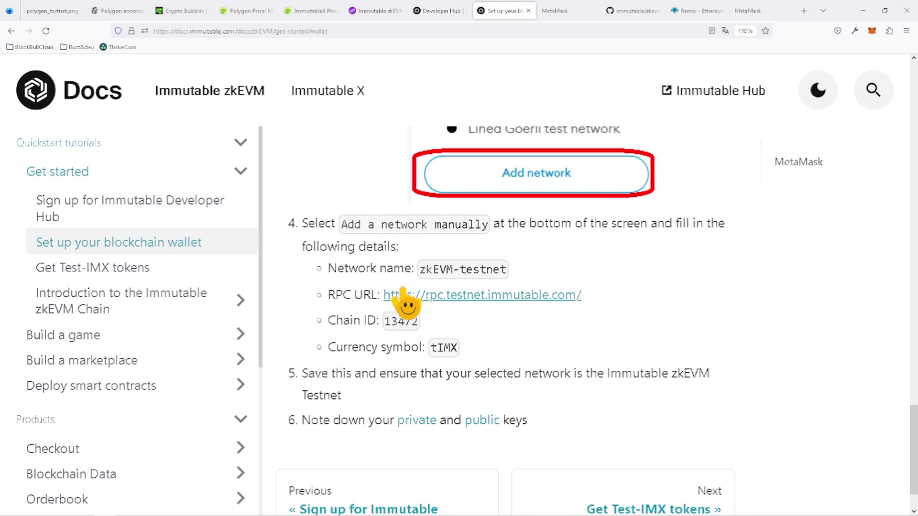
left_click_drag(418, 279, 507, 276)
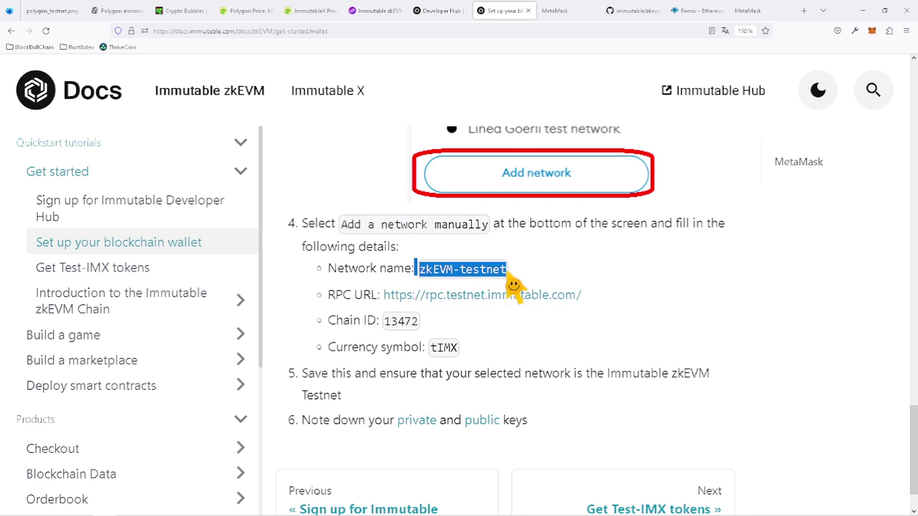
left_click(555, 11)
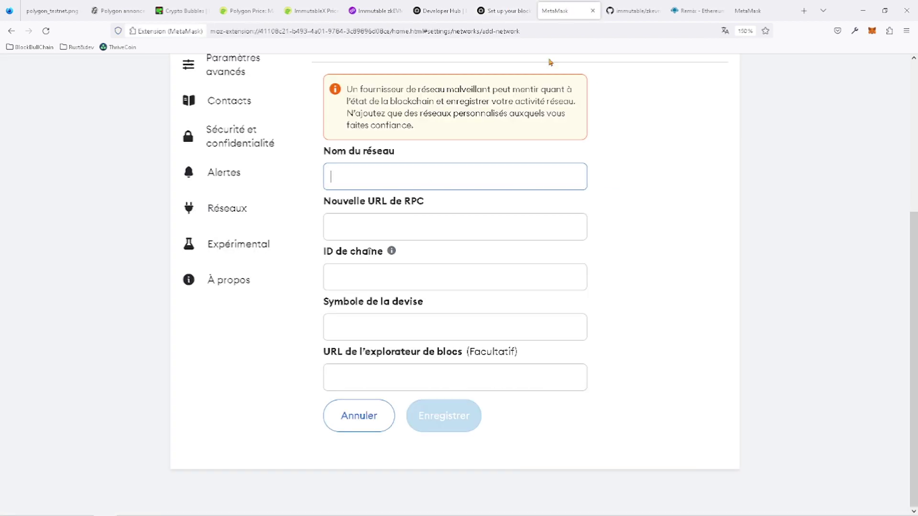
right_click(388, 177)
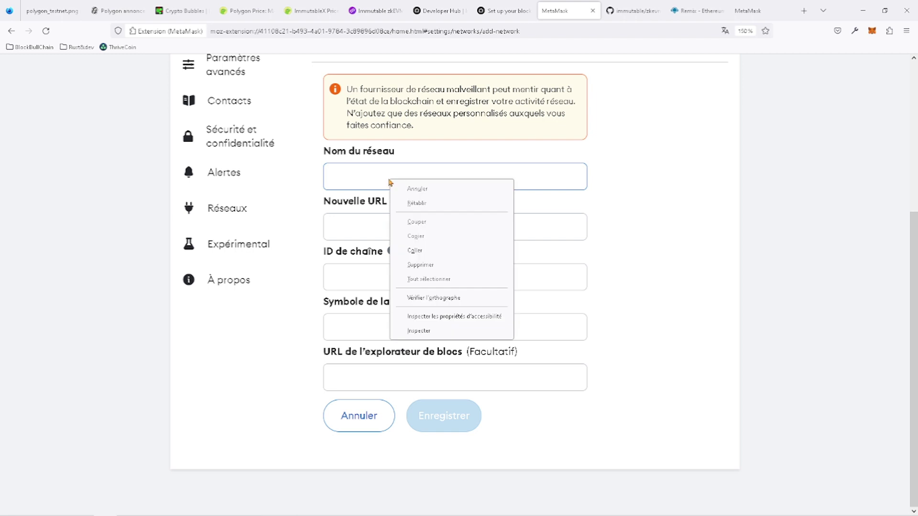
left_click(507, 14)
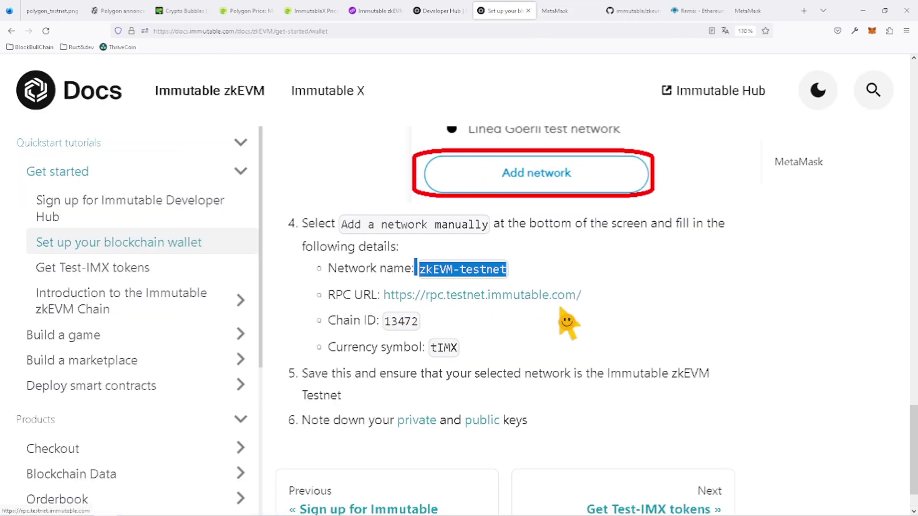
left_click_drag(584, 296, 381, 301)
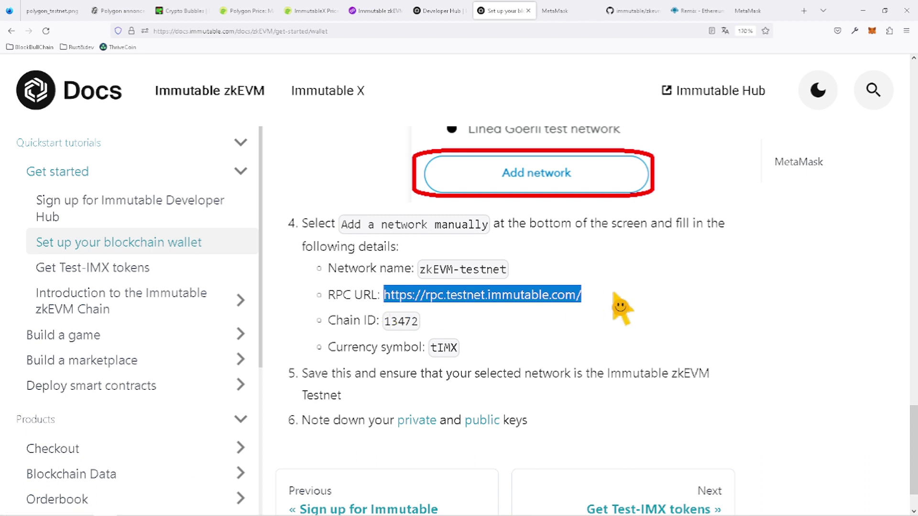
left_click(558, 12)
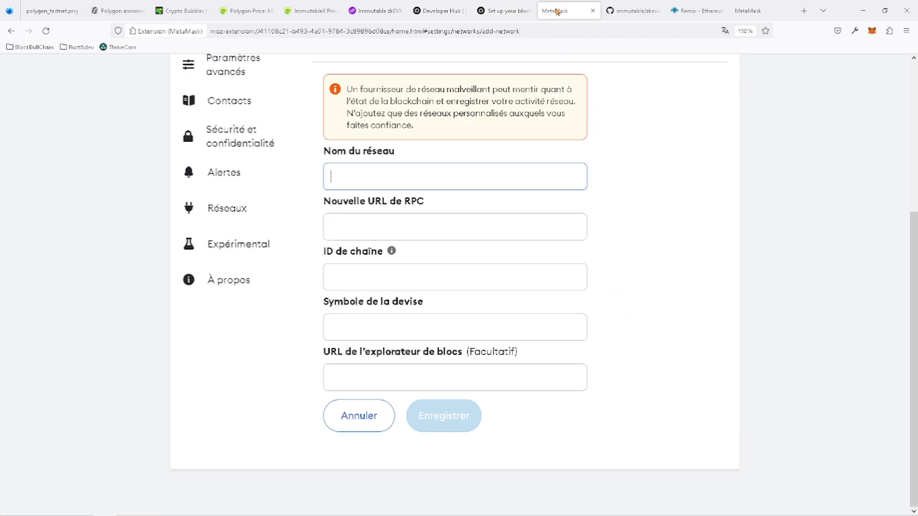
left_click(393, 223)
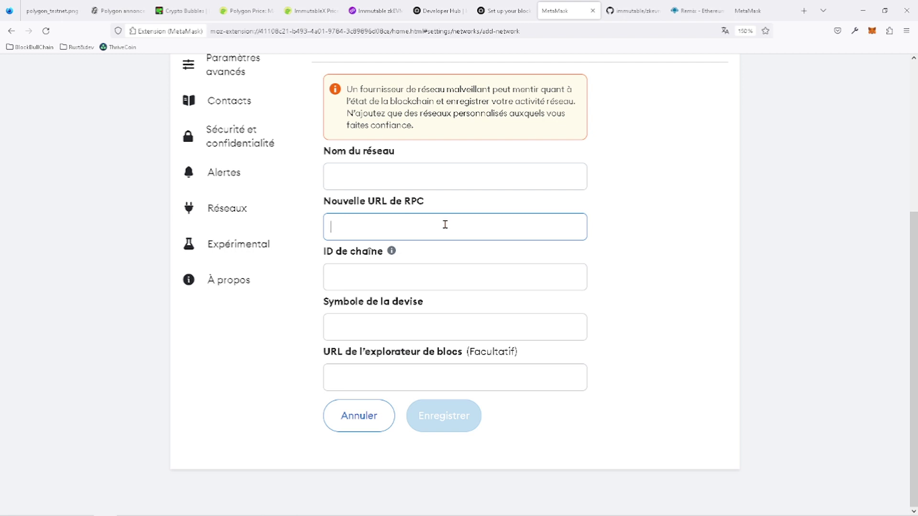
Copy the chain ID 13472 from the wallet guide and paste it into the chain ID field of MetaMask's network form
left_click(508, 12)
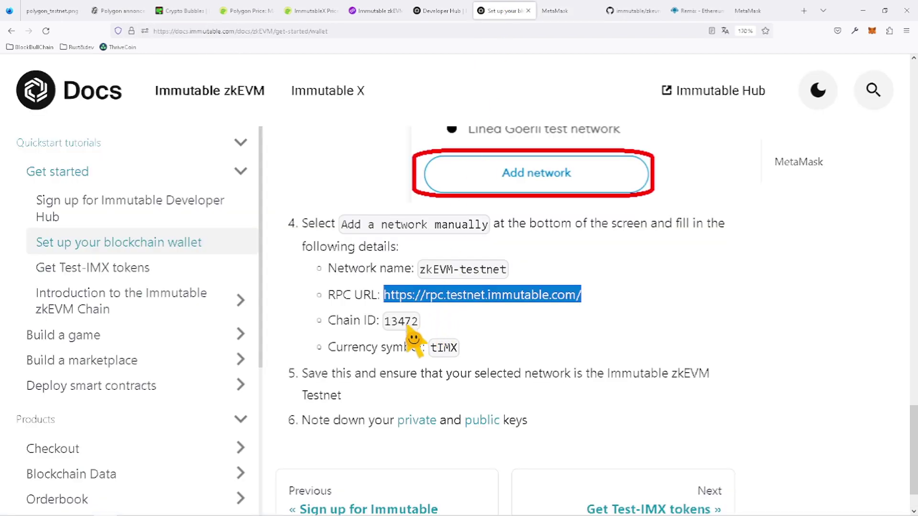
left_click_drag(386, 322, 414, 324)
key("ctrl+c")
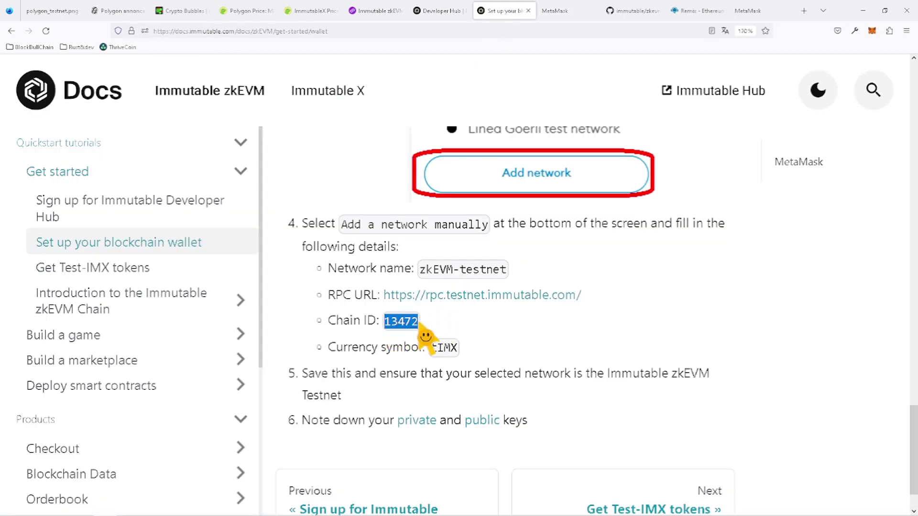
left_click(555, 10)
left_click(466, 280)
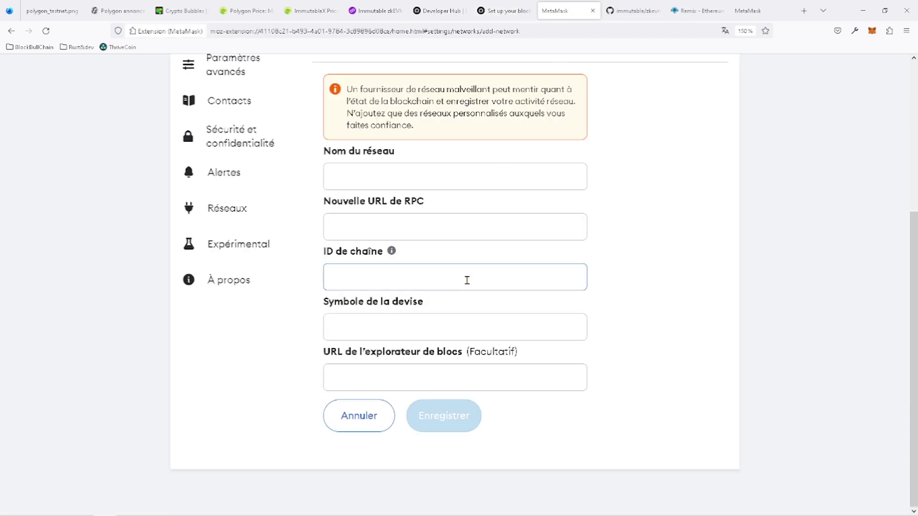
key("ctrl+v")
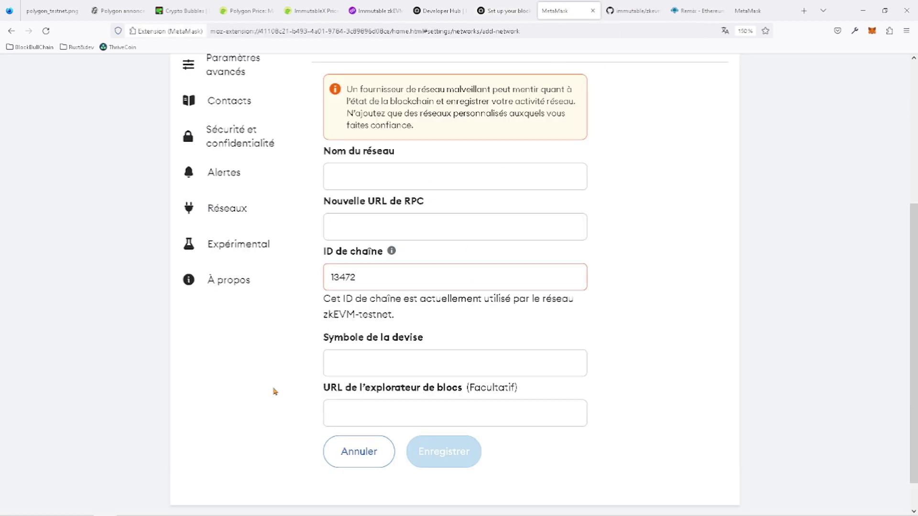
Copy the currency symbol tIMX from the wallet guide and paste it into the currency symbol field of MetaMask's network form
left_click(507, 11)
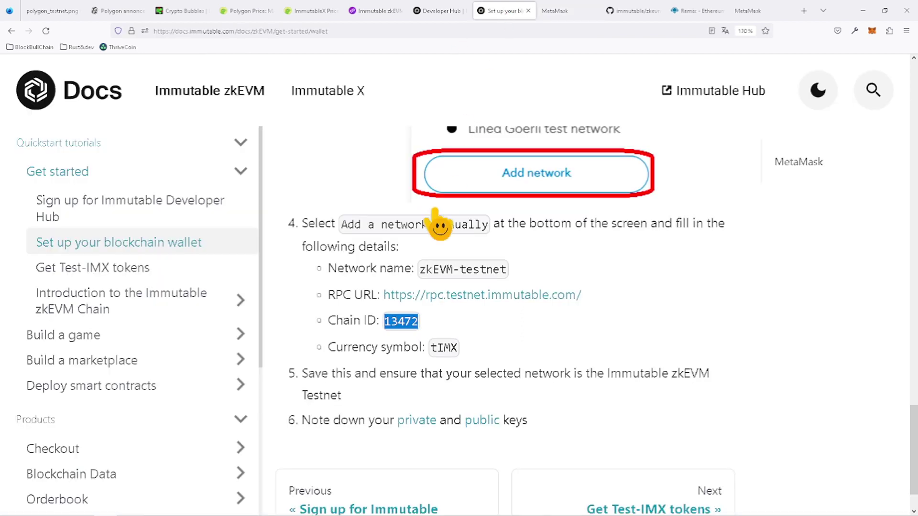
double_click(444, 347)
key("ctrl+c")
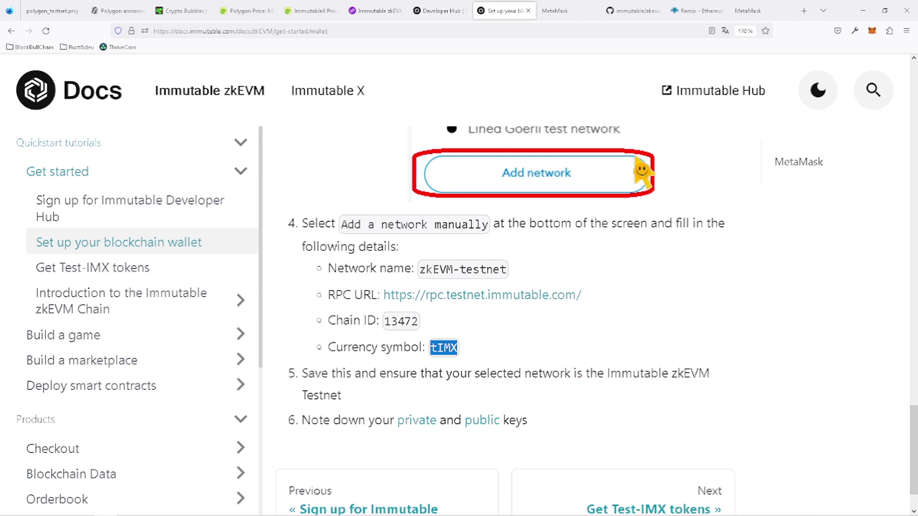
left_click(555, 10)
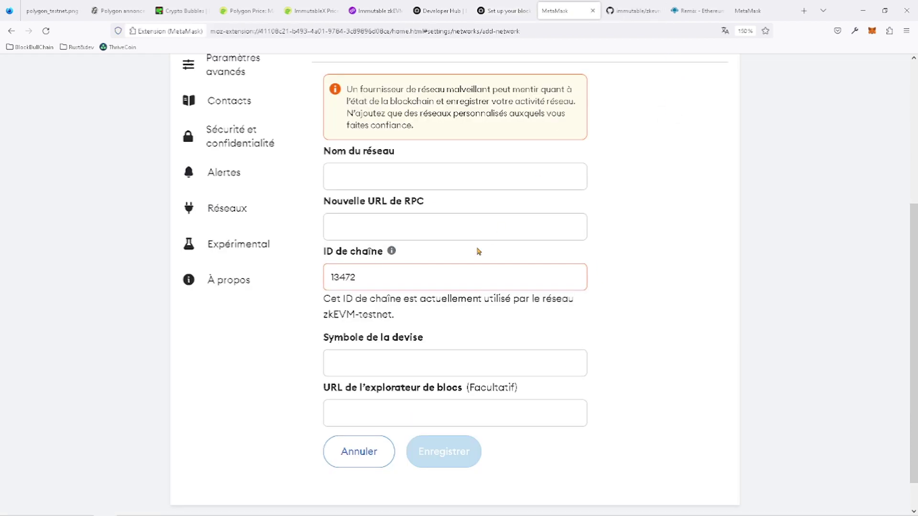
left_click(393, 357)
key("ctrl+v")
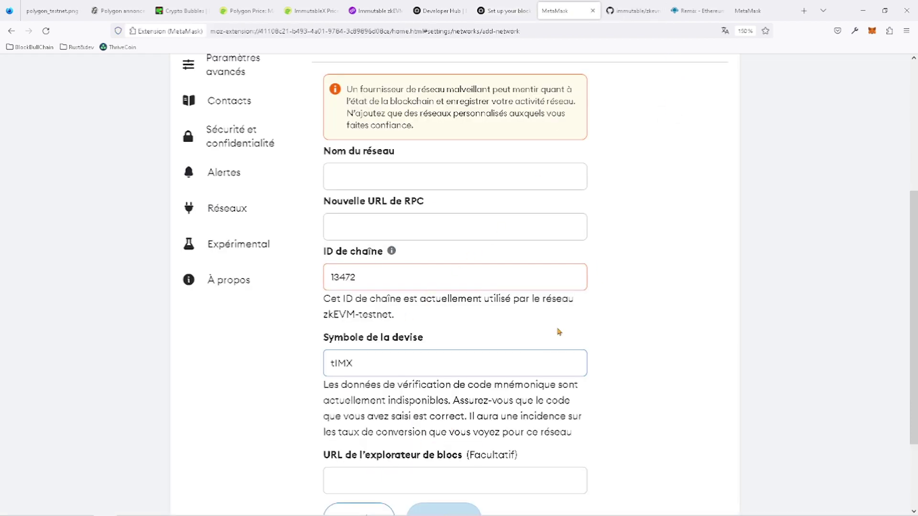
scroll(559, 364, "down", 2)
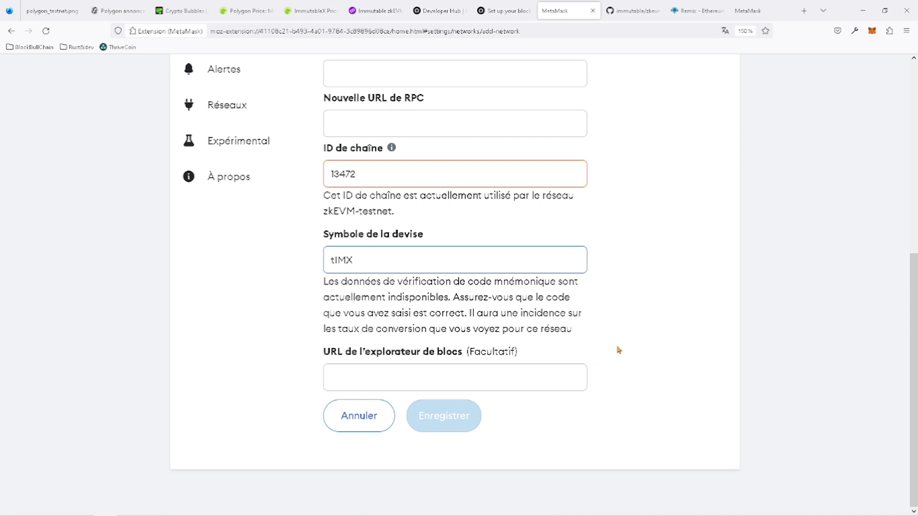
scroll(619, 350, "up", 6)
Close the unsaved MetaMask network form and check the account's TIMX balance in the wallet
left_click(632, 11)
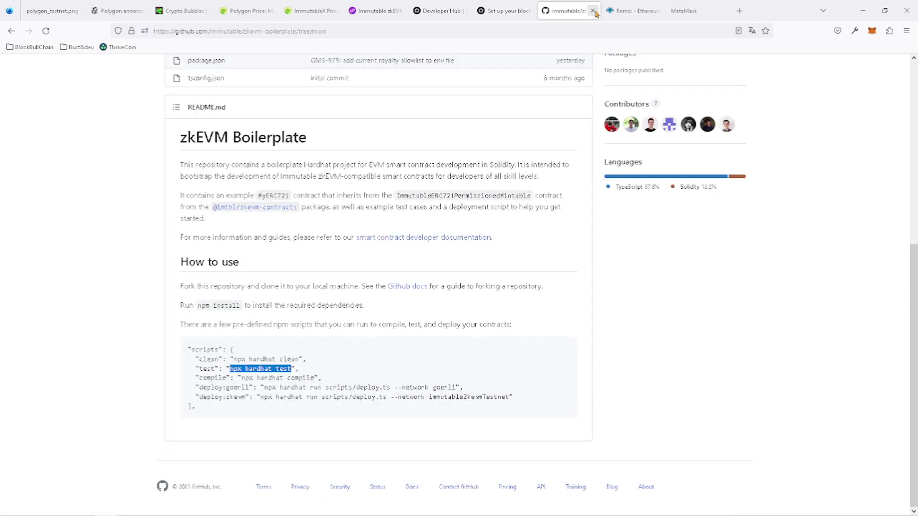
left_click(872, 30)
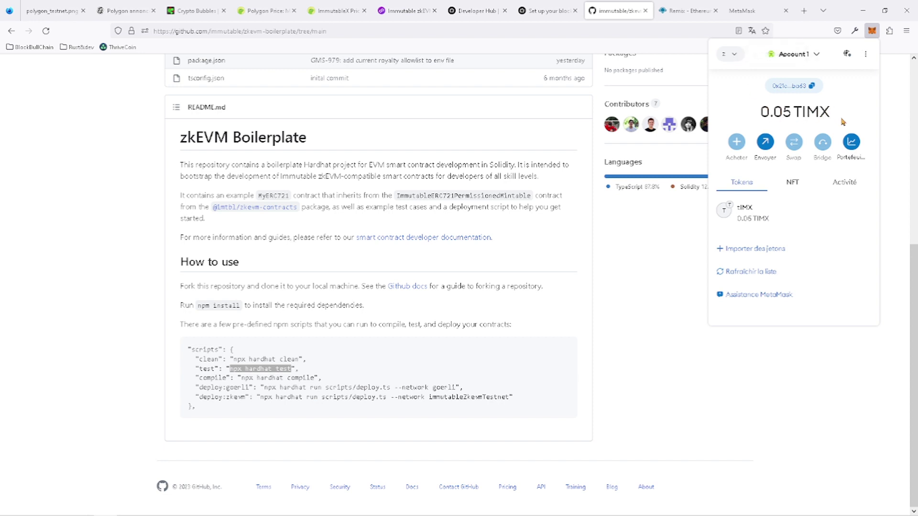
left_click(663, 316)
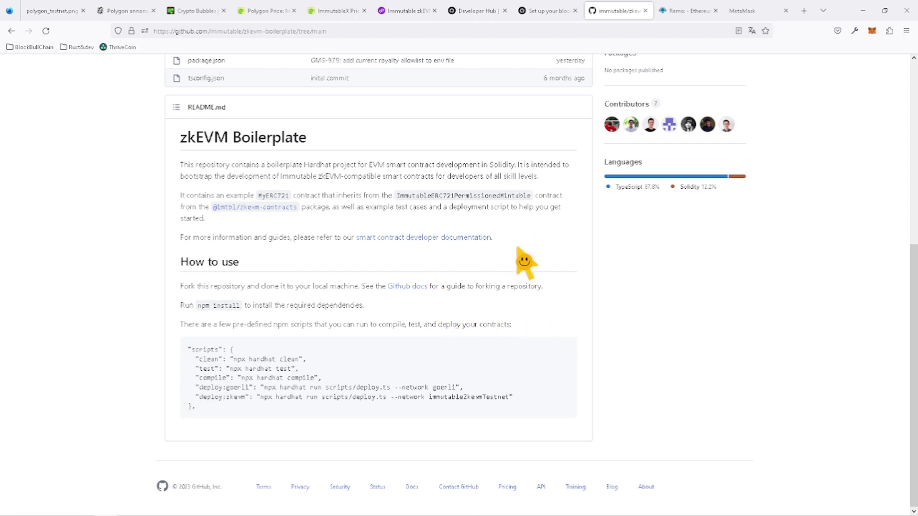
Look through the tutorials and products listed in the Immutable zkEVM docs navigation, then show the polygon_testnet.png overview image
left_click(558, 15)
scroll(184, 318, "down", 4)
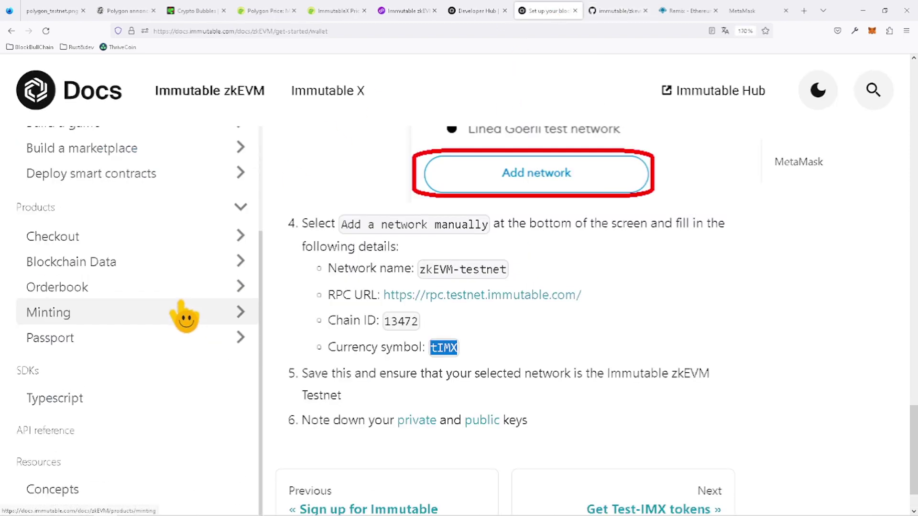
scroll(196, 301, "up", 2)
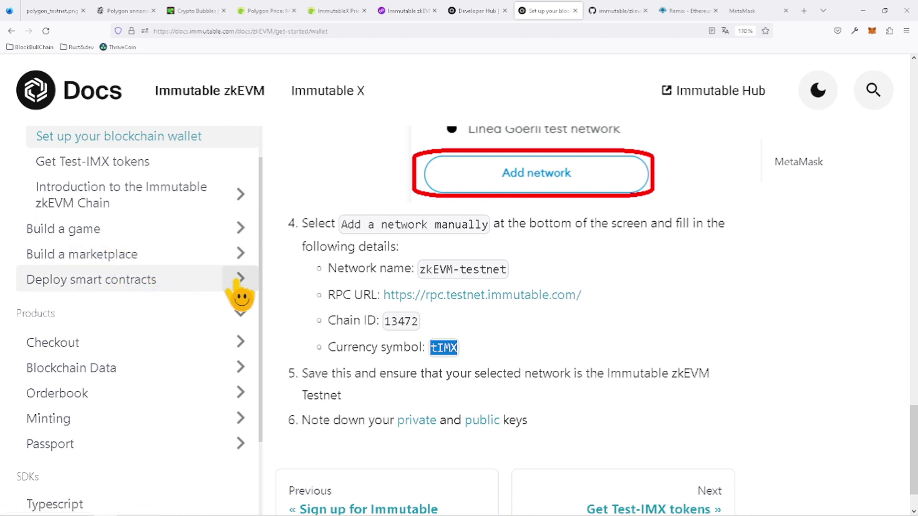
scroll(216, 323, "down", 3)
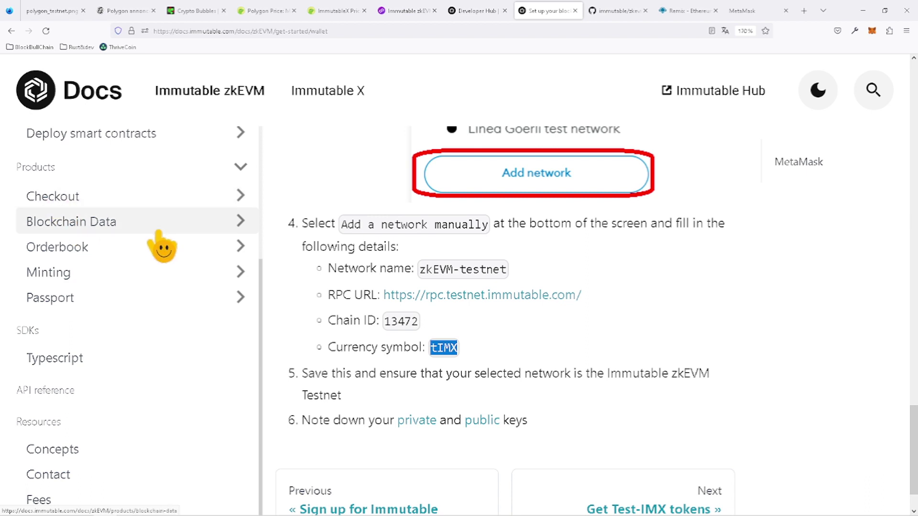
left_click(55, 10)
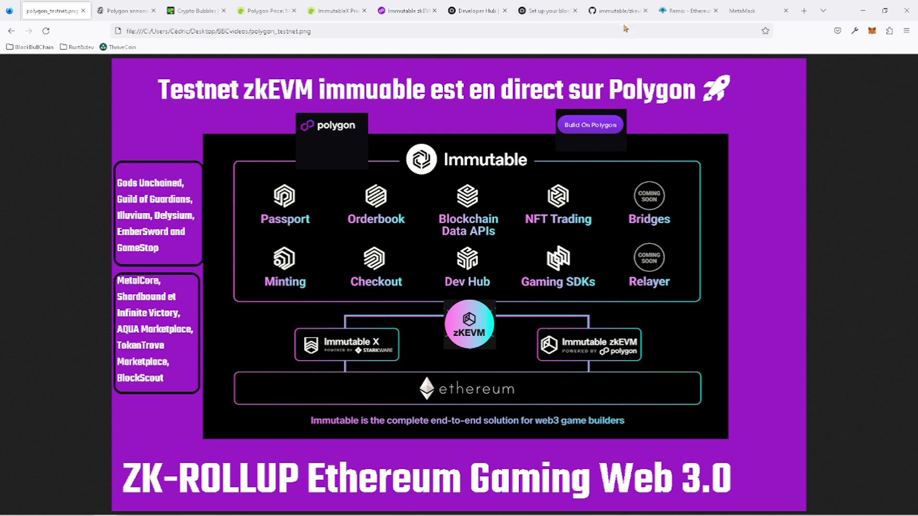
Review the zkevm-boilerplate repository's file list and the README's npm scripts for compiling, testing and deploying contracts
left_click(620, 11)
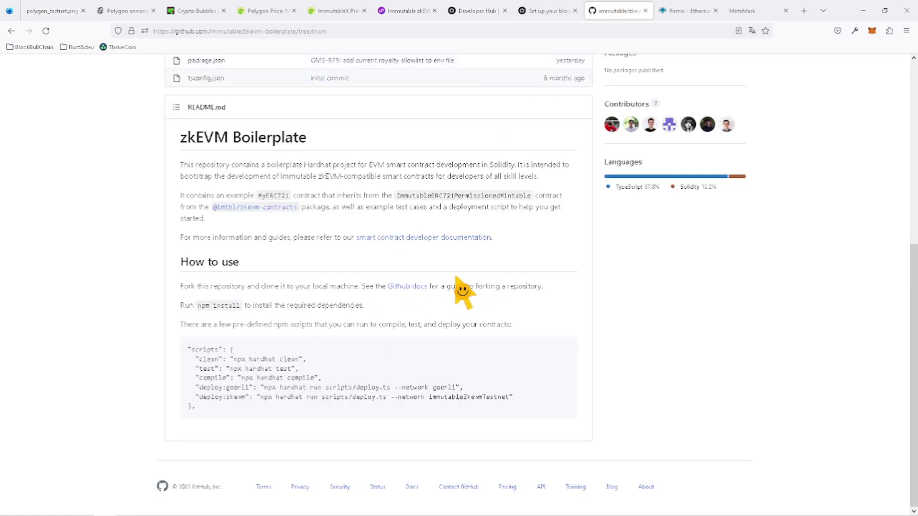
scroll(478, 316, "up", 2)
scroll(476, 335, "up", 3)
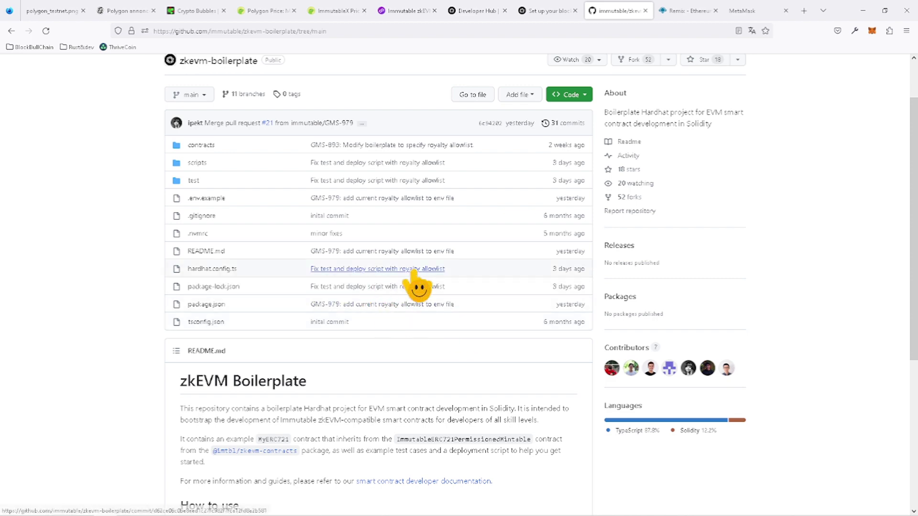
scroll(498, 306, "down", 4)
key("ctrl+plus")
key("ctrl+plus")
key("ctrl+plus")
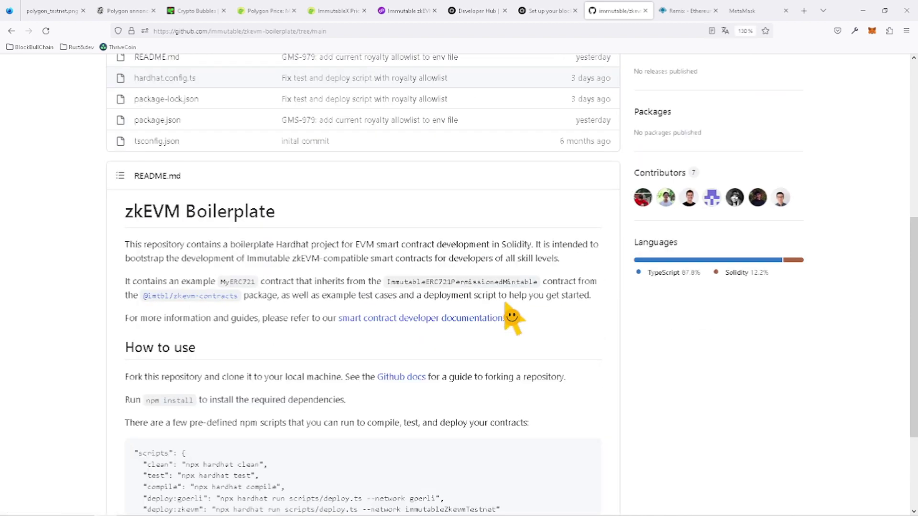
key("ctrl+plus")
key("ctrl+plus")
scroll(509, 314, "down", 5)
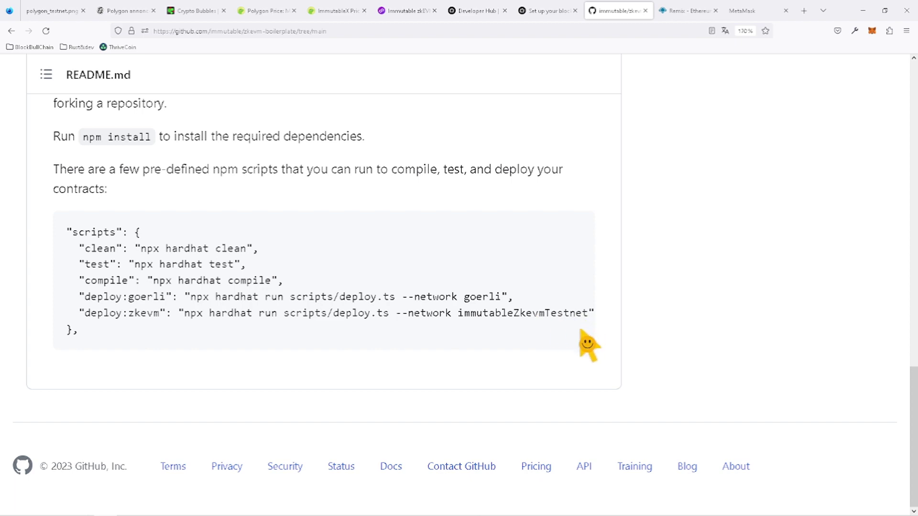
Open the immutable project folder on the desktop and enlarge its file icons
left_click(864, 10)
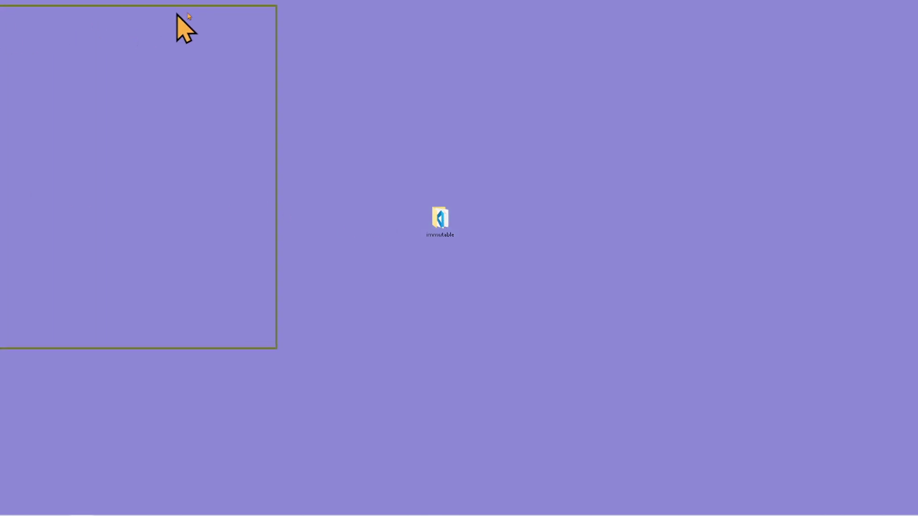
left_click(593, 16)
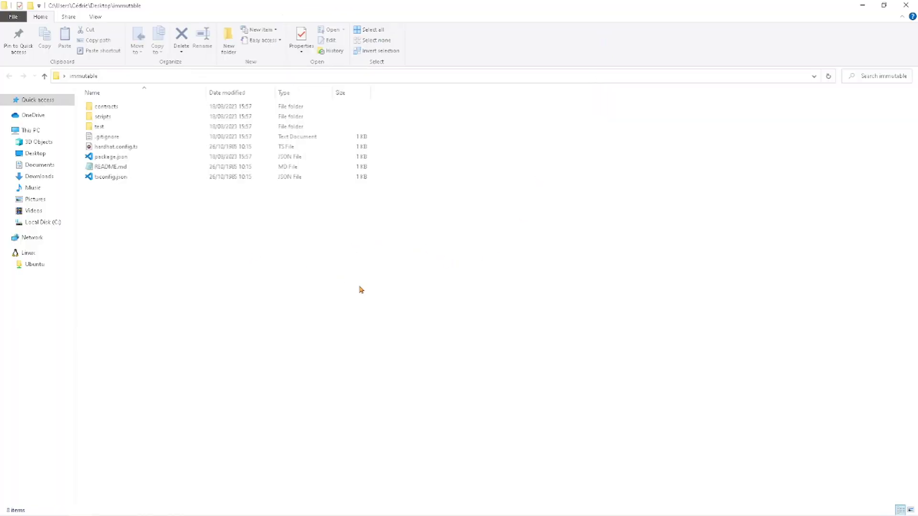
scroll(361, 289, "up", 3, "ctrl")
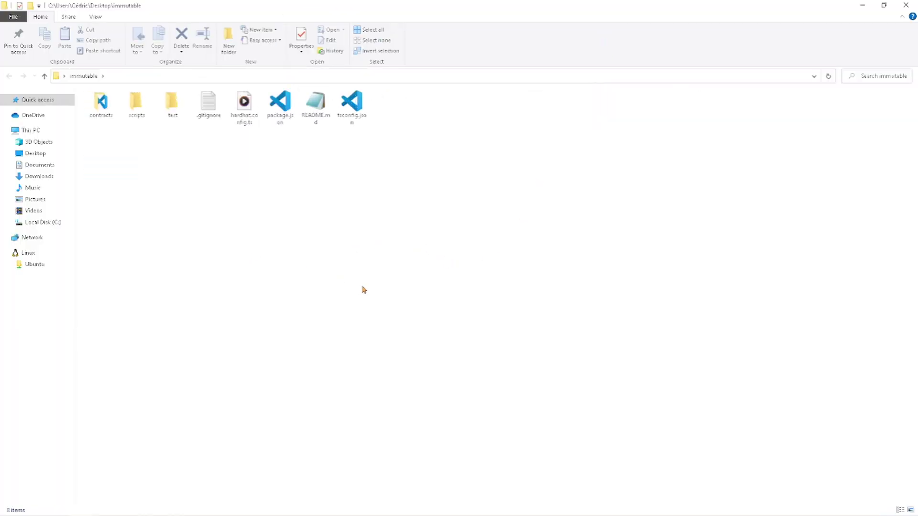
scroll(363, 289, "up", 5, "ctrl")
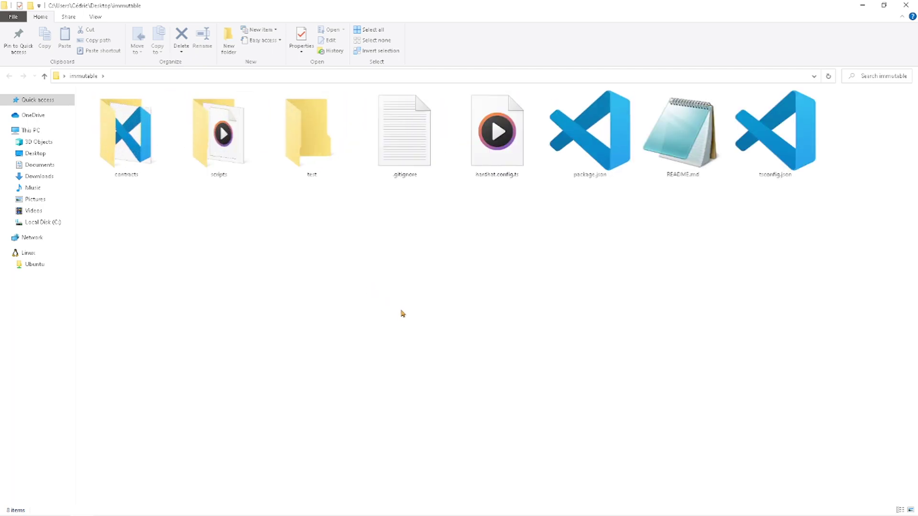
Inspect the contents of the project's contracts and test folders and return to the immutable folder
double_click(134, 134)
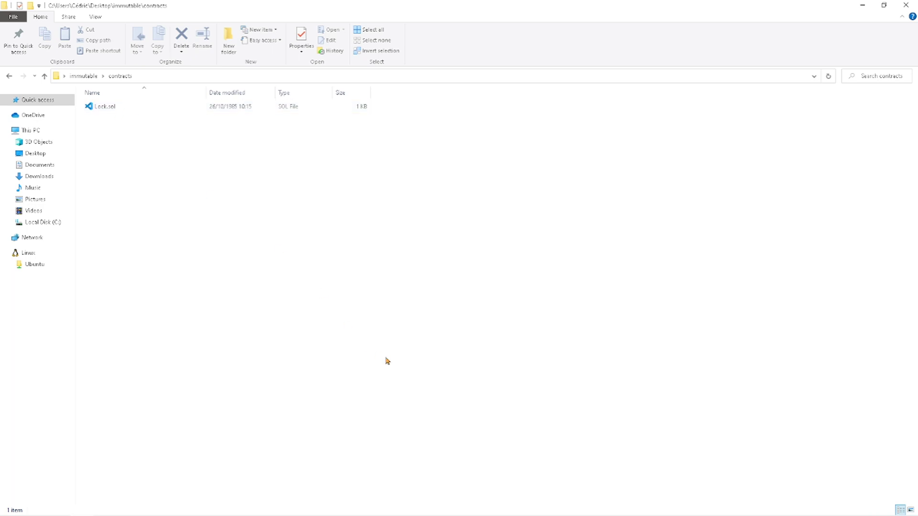
scroll(392, 361, "up", 8, "ctrl")
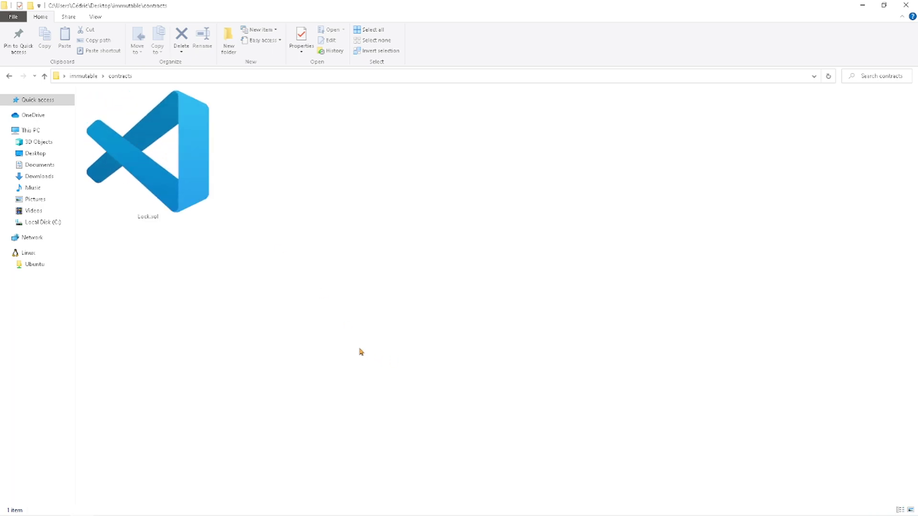
left_click(89, 77)
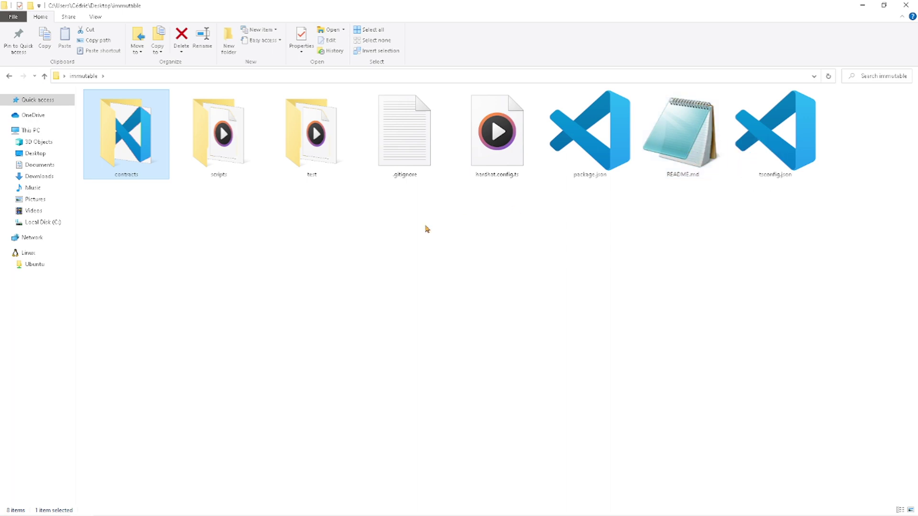
double_click(309, 147)
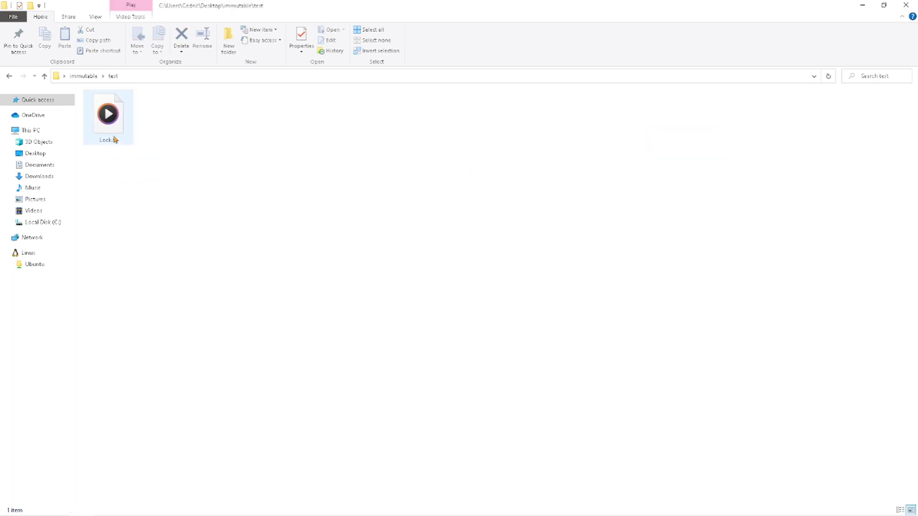
left_click(9, 76)
Open deploy.ts from the project's scripts folder in Notepad without changing the default app for .ts files
double_click(225, 135)
left_click(106, 118)
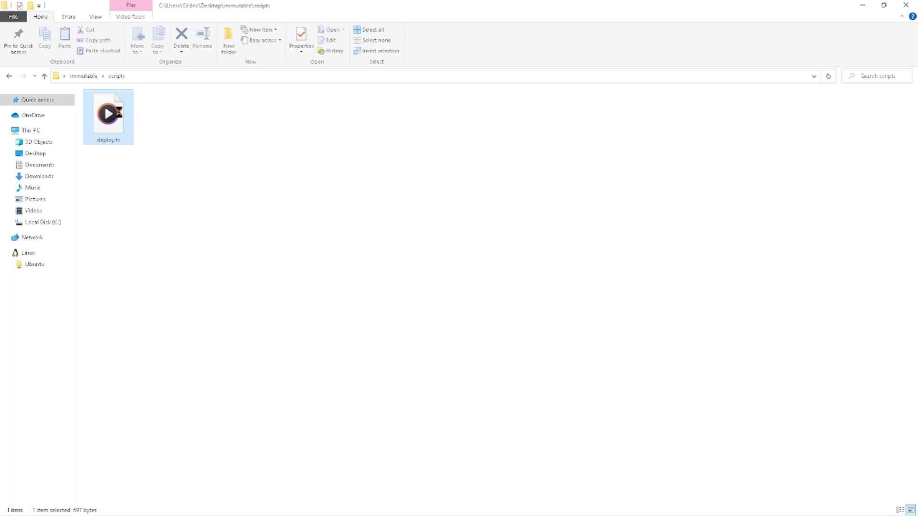
right_click(119, 112)
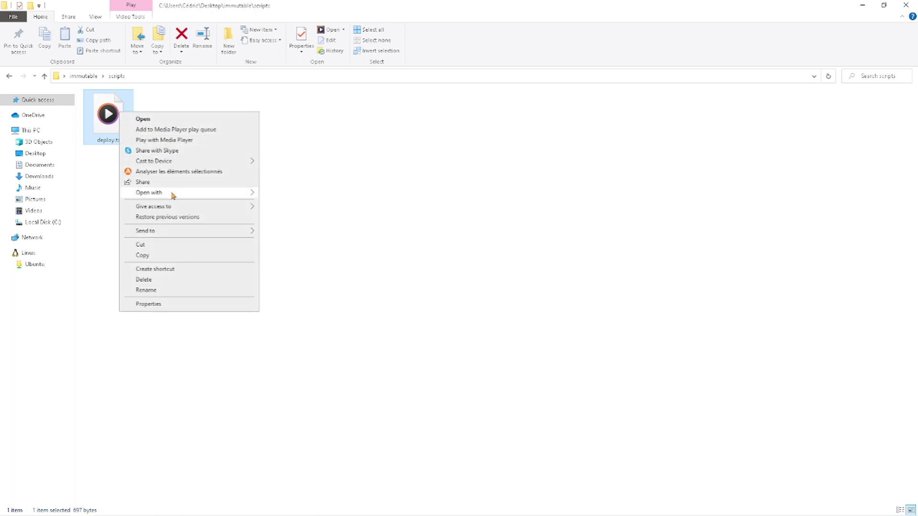
mouse_move(190, 195)
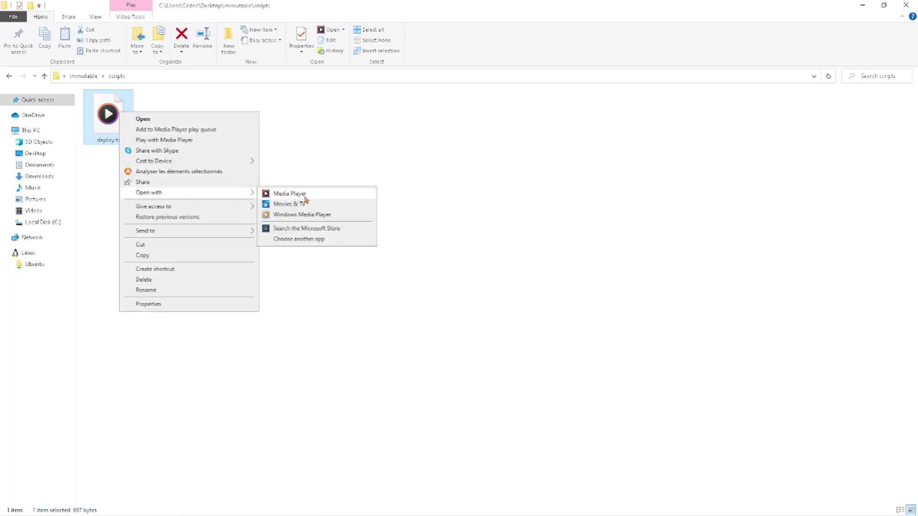
left_click(309, 241)
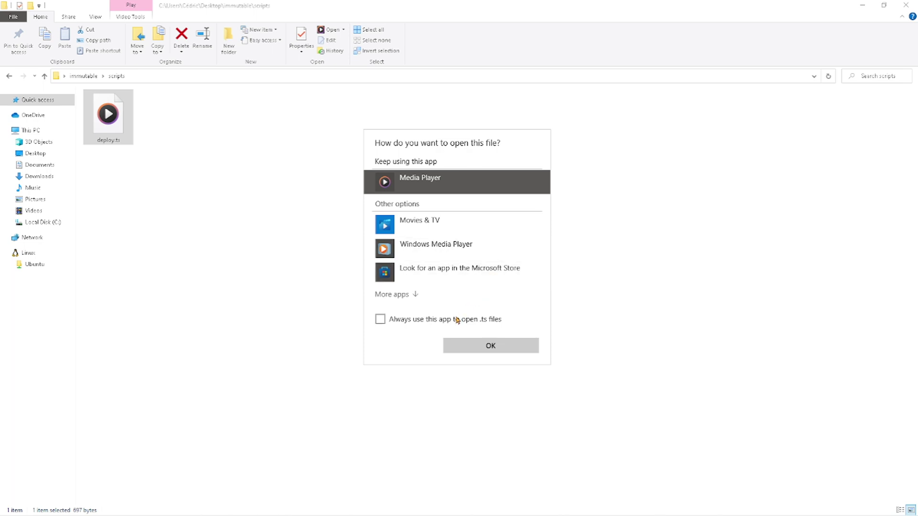
left_click(402, 294)
scroll(447, 288, "down", 3)
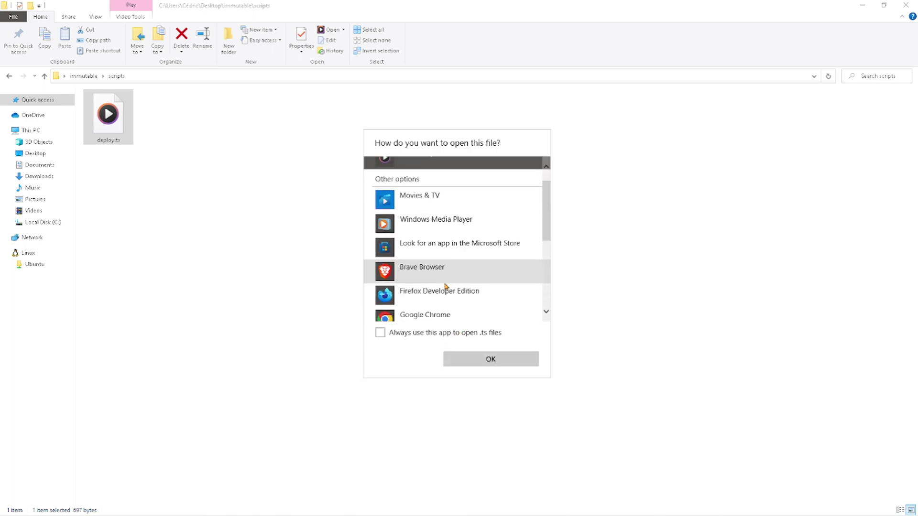
scroll(446, 287, "down", 3)
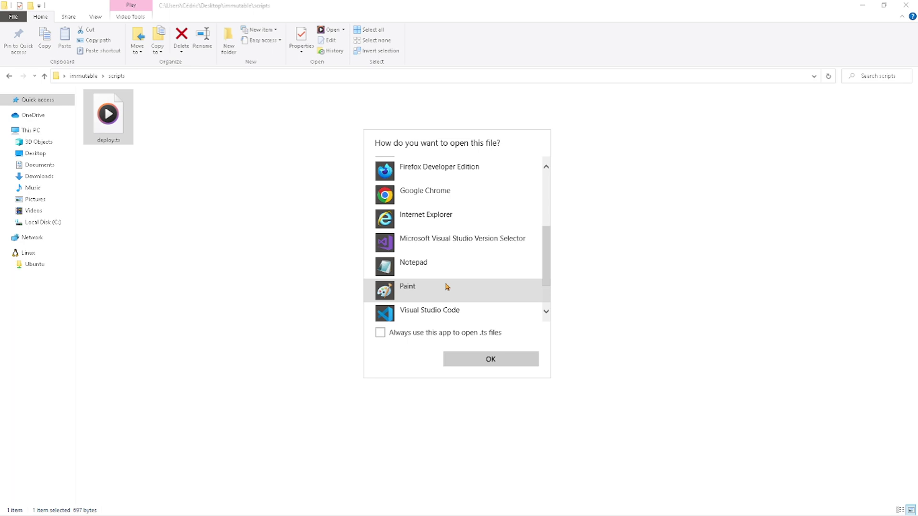
left_click(413, 272)
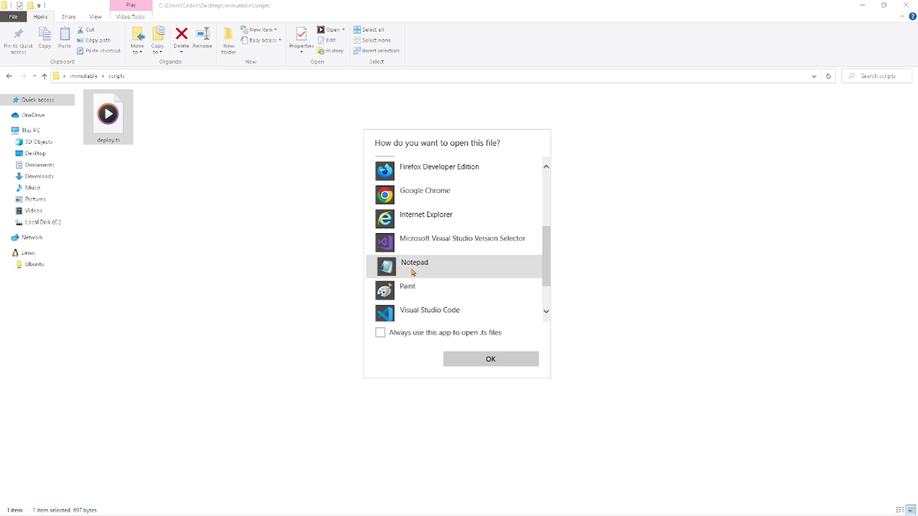
left_click(477, 356)
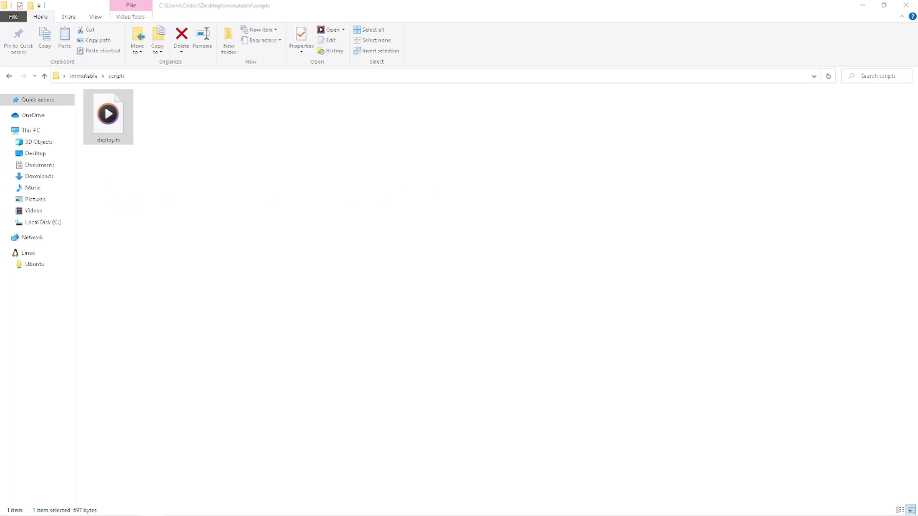
Read the deploy.ts script in enlarged text, then close the script and the folder window
left_click(524, 75)
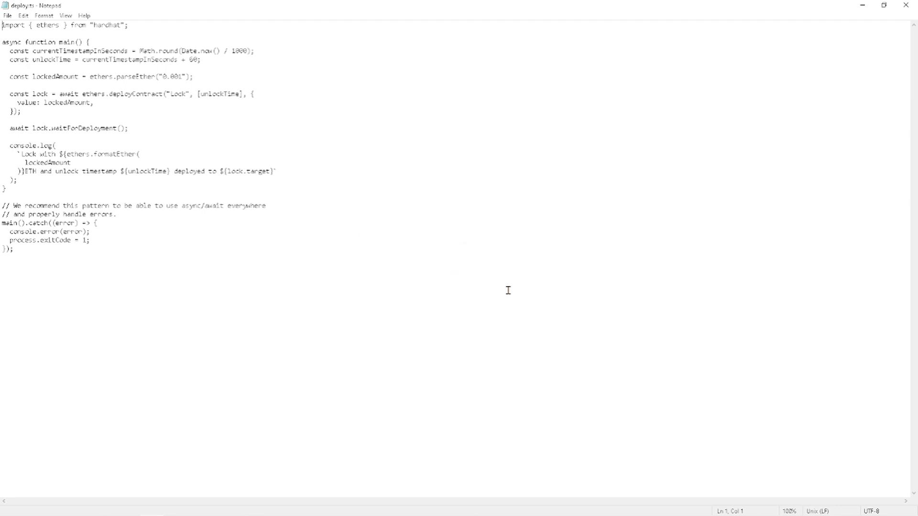
scroll(508, 290, "up", 6, "ctrl")
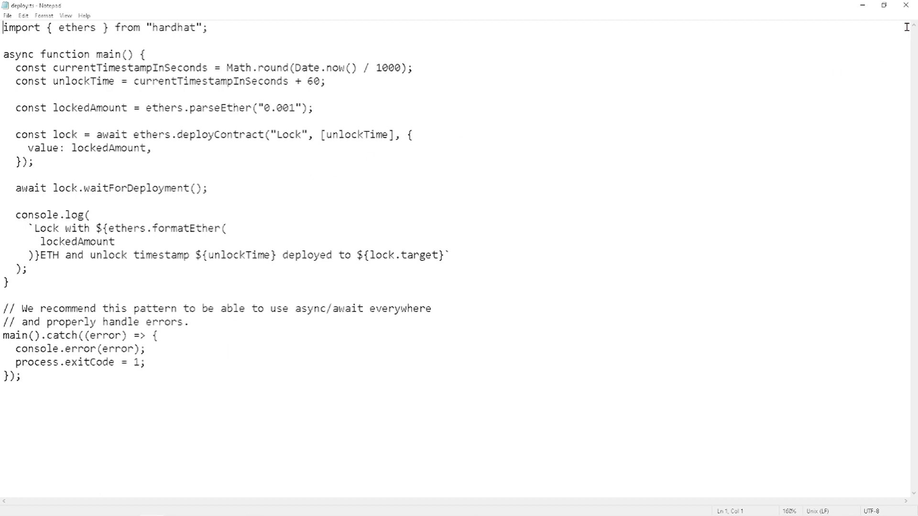
left_click(906, 5)
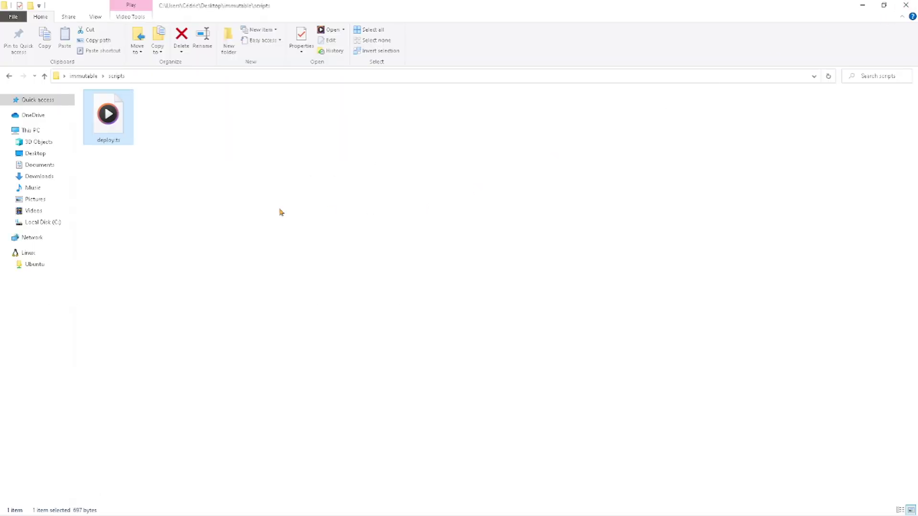
left_click(905, 5)
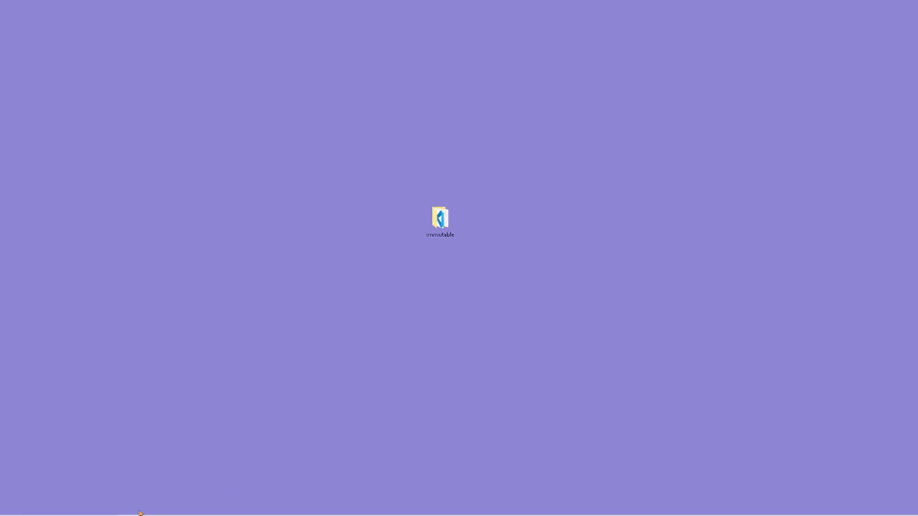
Switch back to Firefox, view the top of the zkevm-boilerplate repository page and return to the polygon_testnet.png overview image
left_click(106, 509)
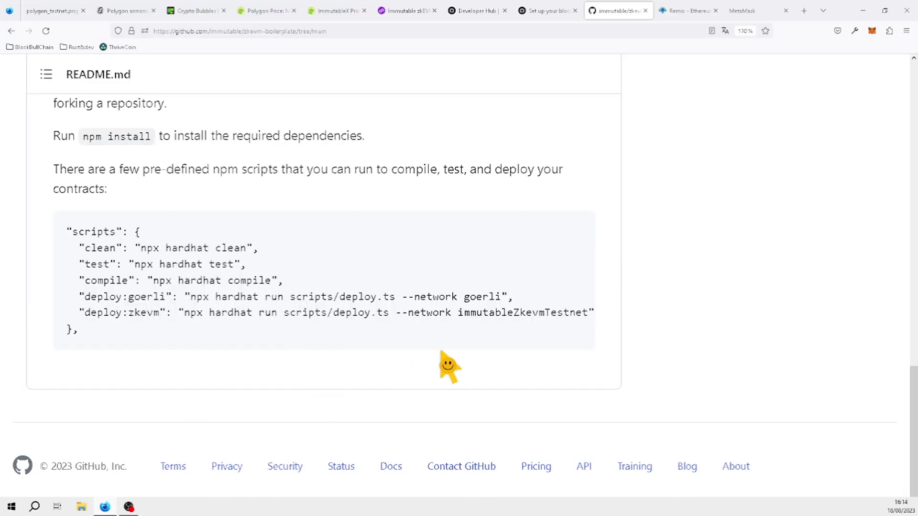
scroll(663, 310, "up", 20)
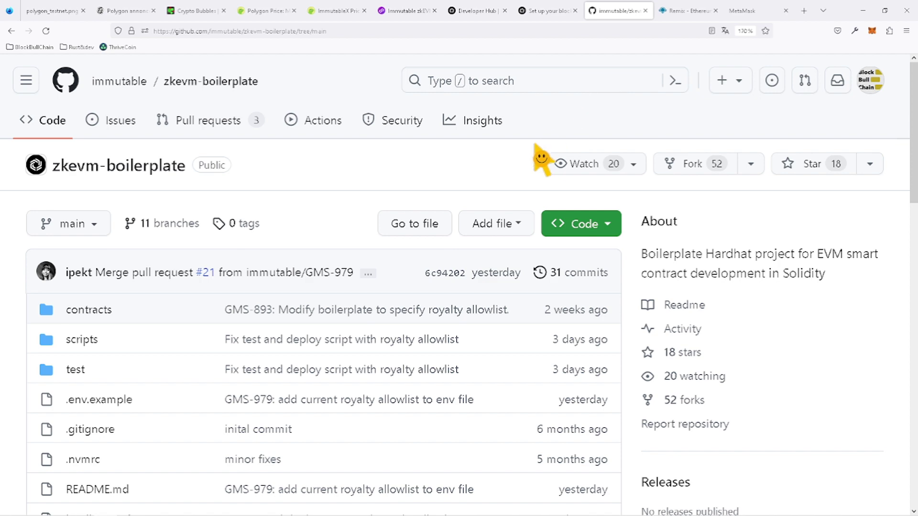
left_click(54, 11)
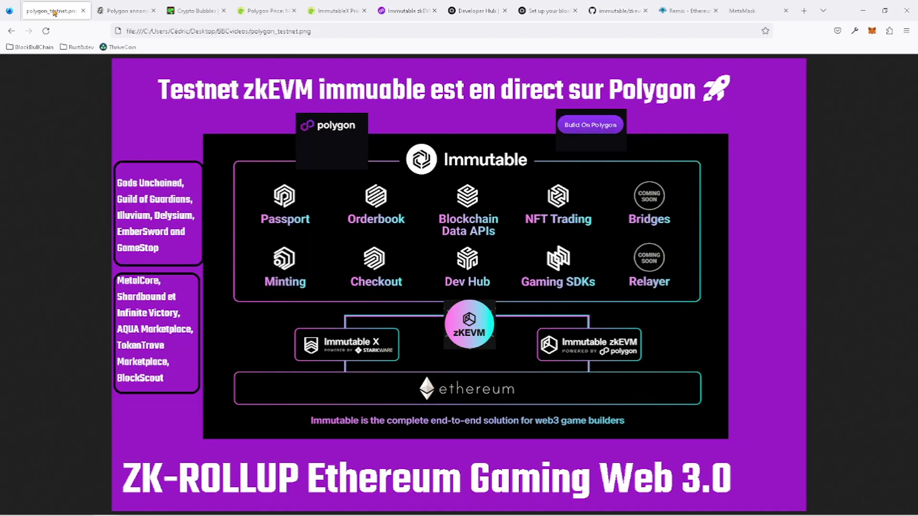